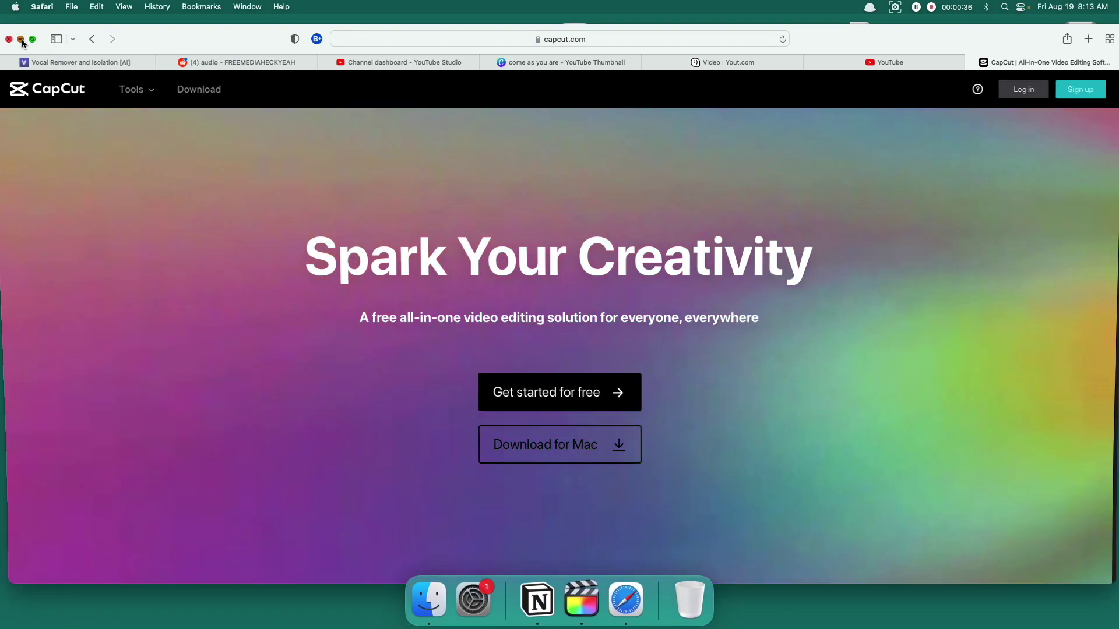
# - Minimize the browser window, open the CapCut desktop app and start installing update 1.0.1 without further reminders for this version
pyautogui.click(22, 42)
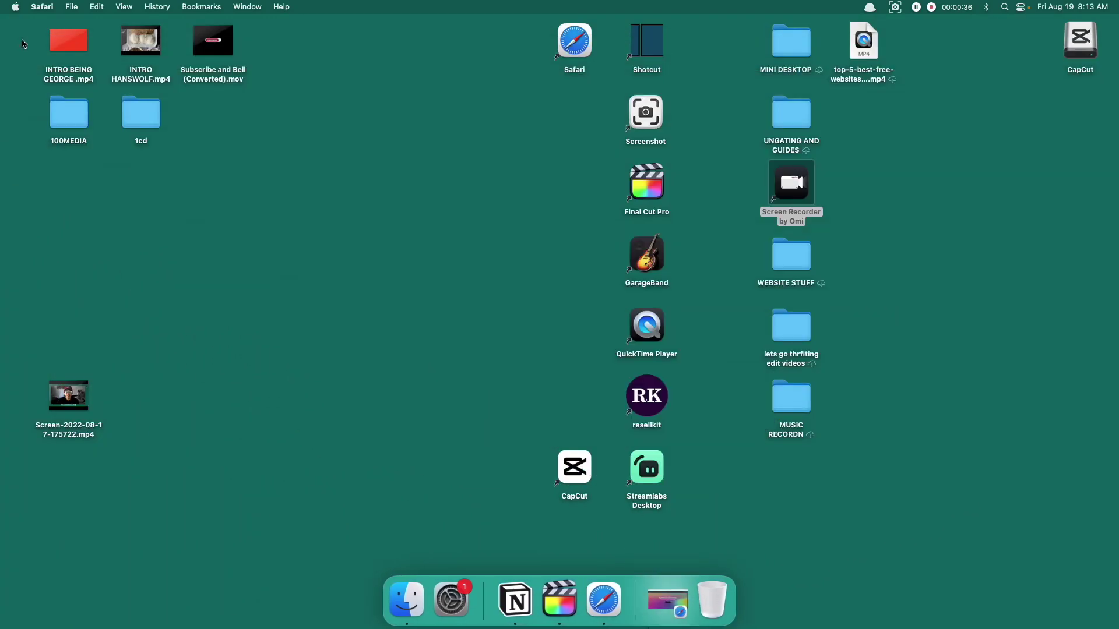
pyautogui.doubleClick(583, 479)
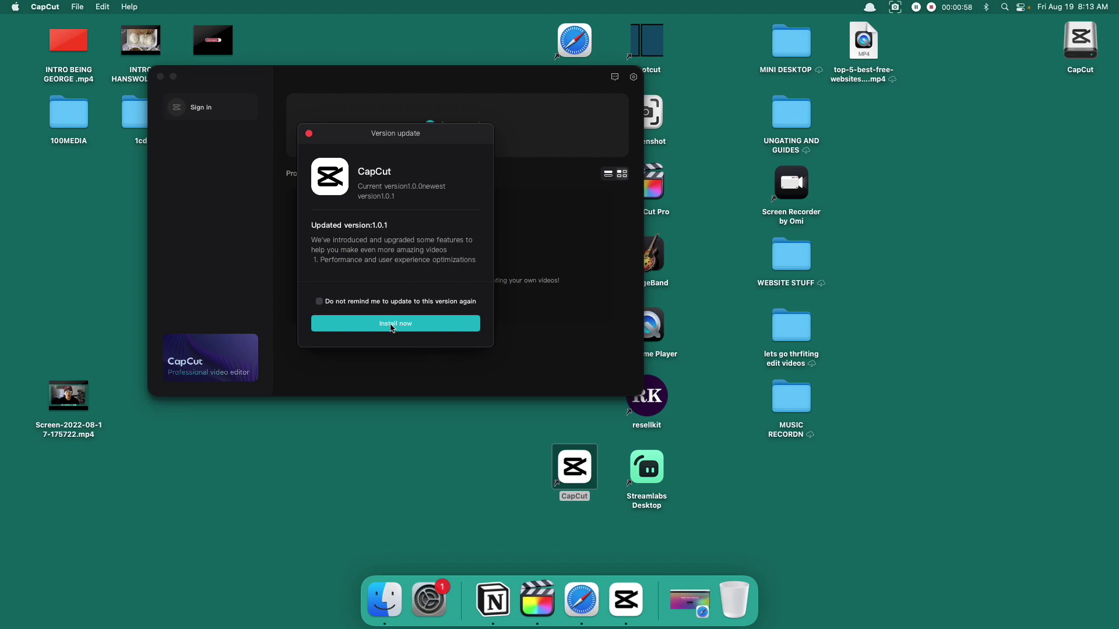
pyautogui.click(320, 302)
pyautogui.click(390, 325)
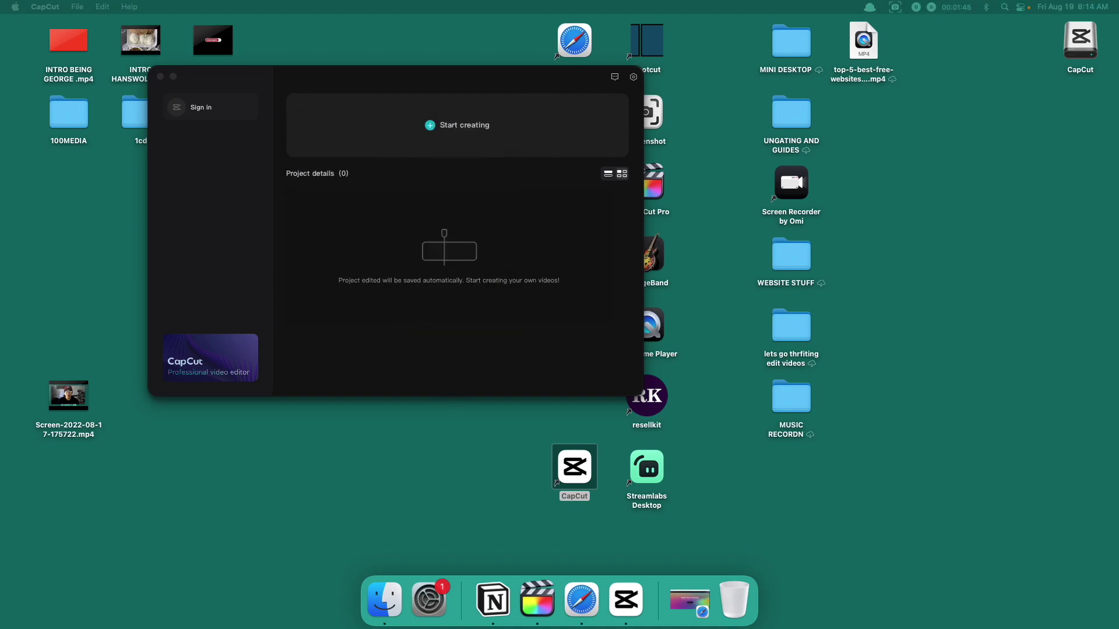
# - Try to replace the older CapCut in the Applications folder with the newly downloaded version
pyautogui.moveTo(220, 267); pyautogui.dragTo(365, 265)
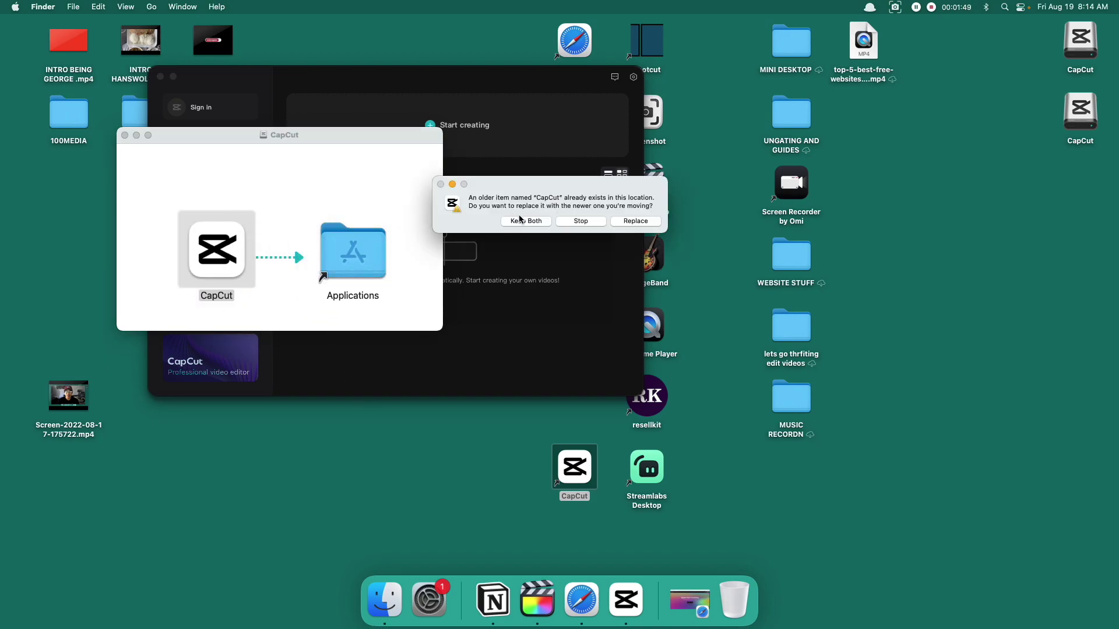
pyautogui.click(631, 222)
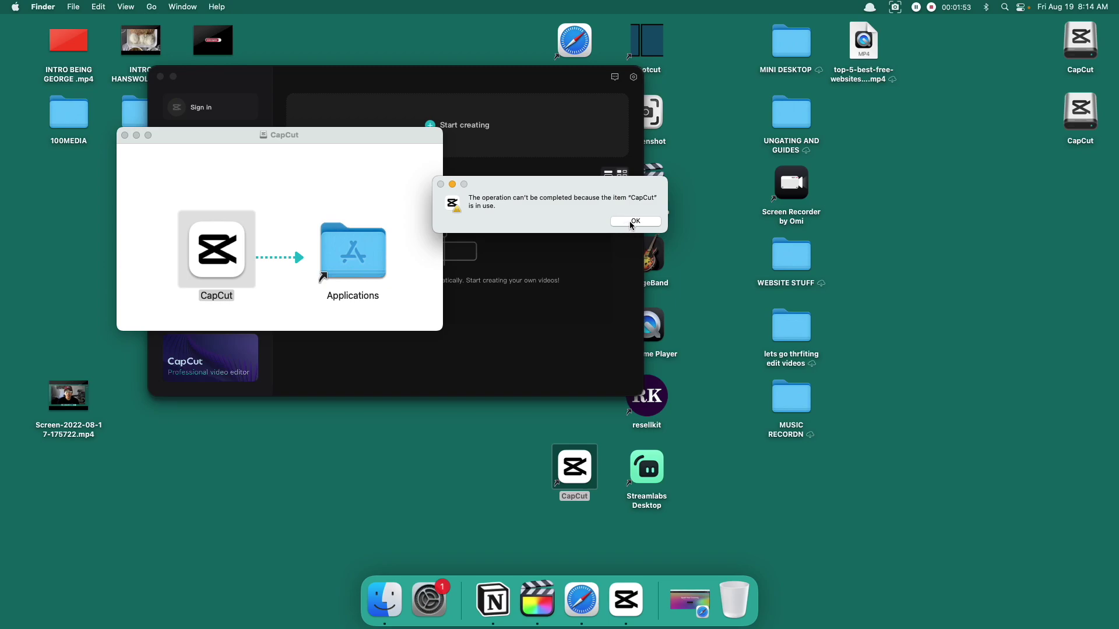
pyautogui.click(632, 222)
# - Close the running CapCut and copy the new version into Applications, replacing the older one
pyautogui.click(161, 77)
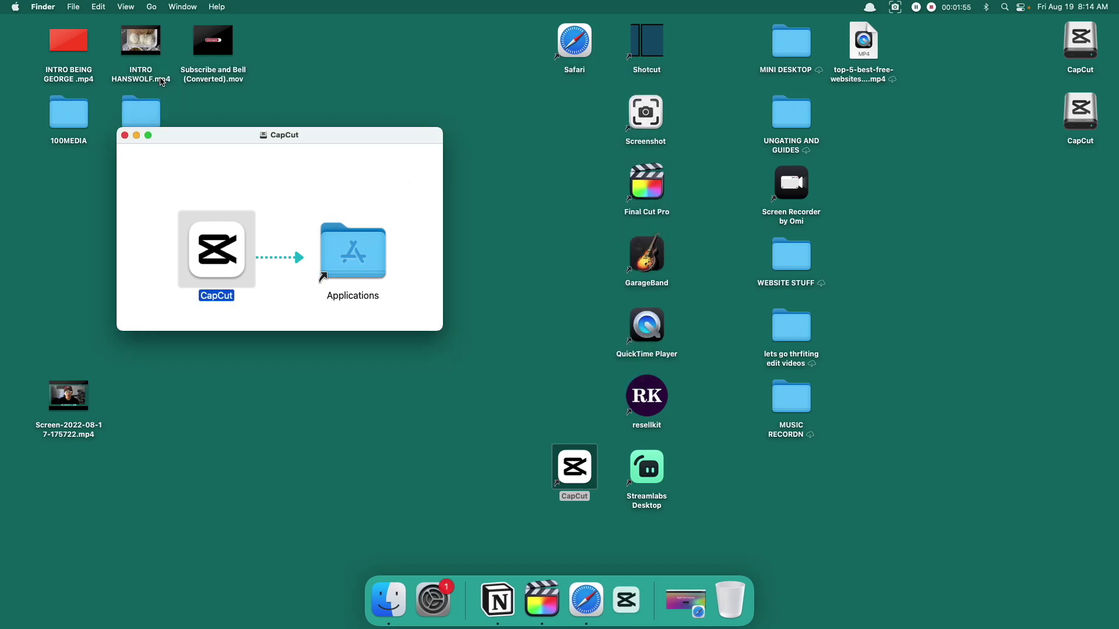
pyautogui.moveTo(223, 269); pyautogui.dragTo(360, 278)
pyautogui.click(634, 224)
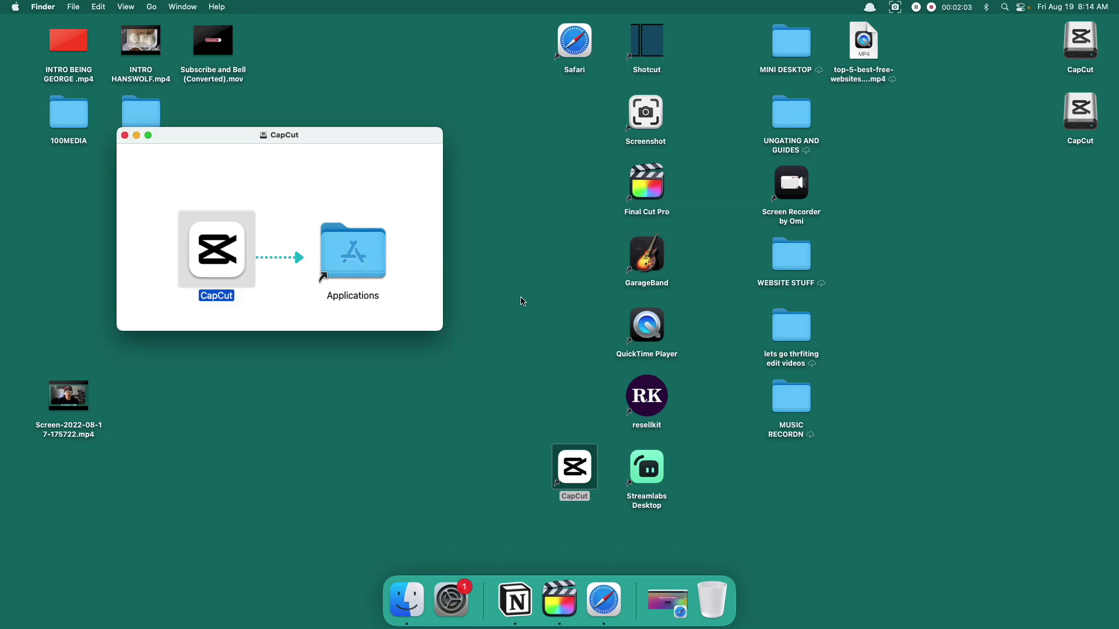
# - Trash the old CapCut desktop shortcut, put a new one from the Applications folder on the desktop, and close the Finder windows
pyautogui.rightClick(578, 470)
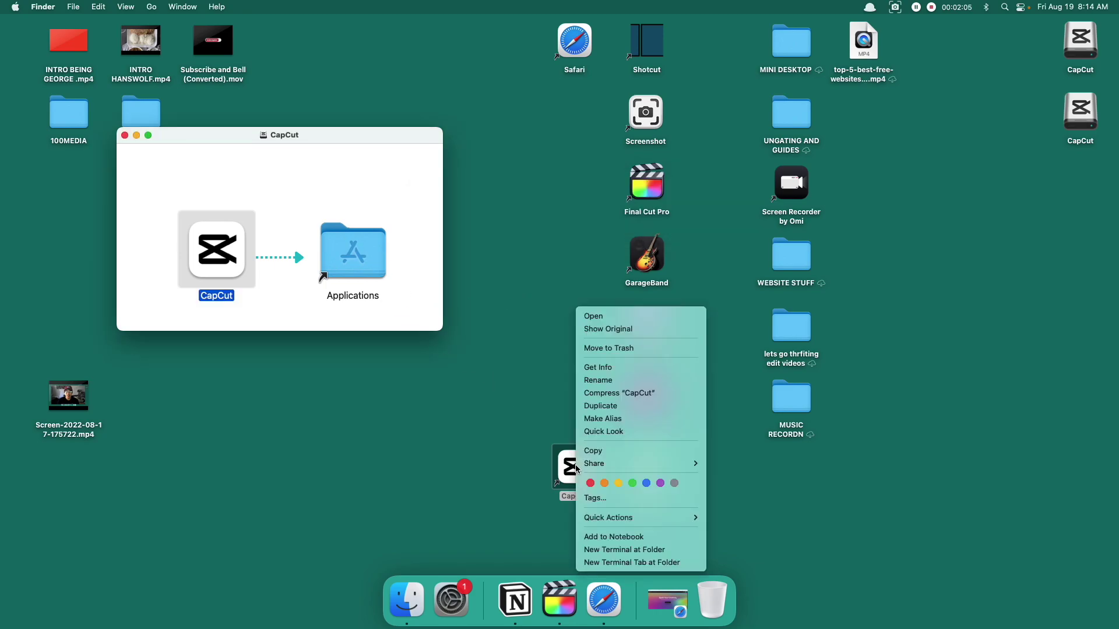
pyautogui.click(606, 348)
pyautogui.doubleClick(367, 258)
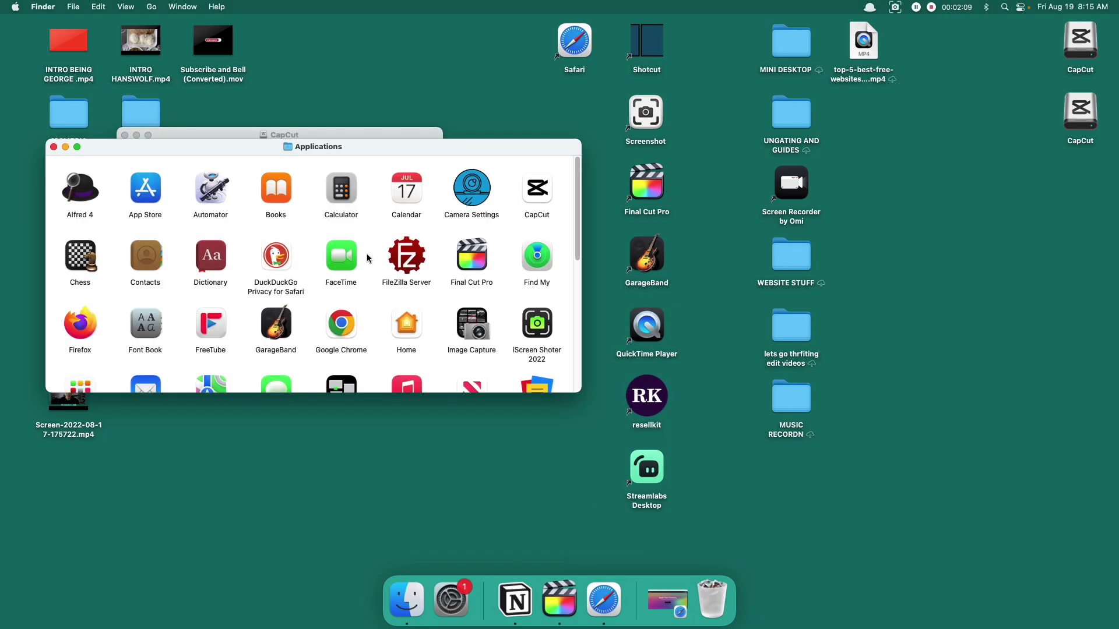
pyautogui.moveTo(536, 197); pyautogui.dragTo(479, 470)
pyautogui.click(53, 147)
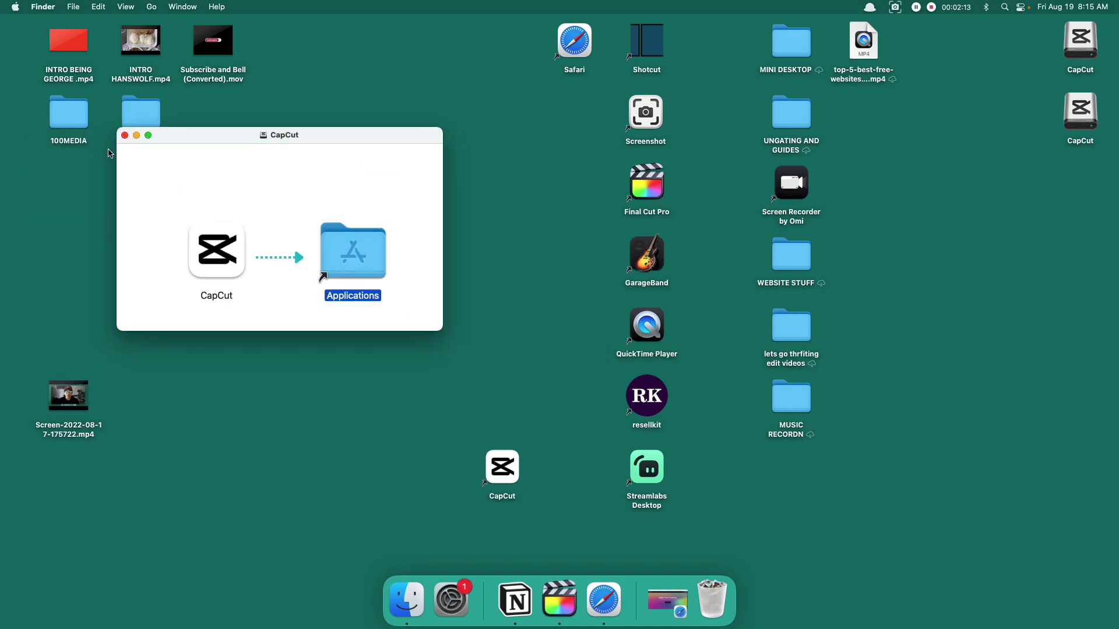
pyautogui.click(126, 135)
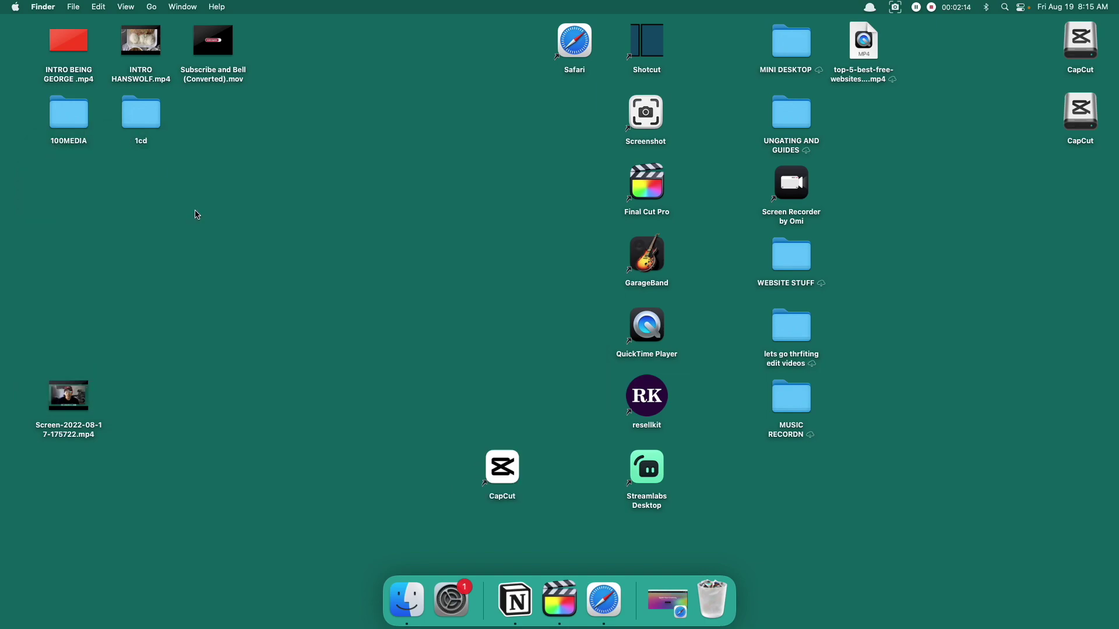
# - Launch the updated CapCut from the desktop, create a new project and dismiss the free layer tip
pyautogui.doubleClick(503, 476)
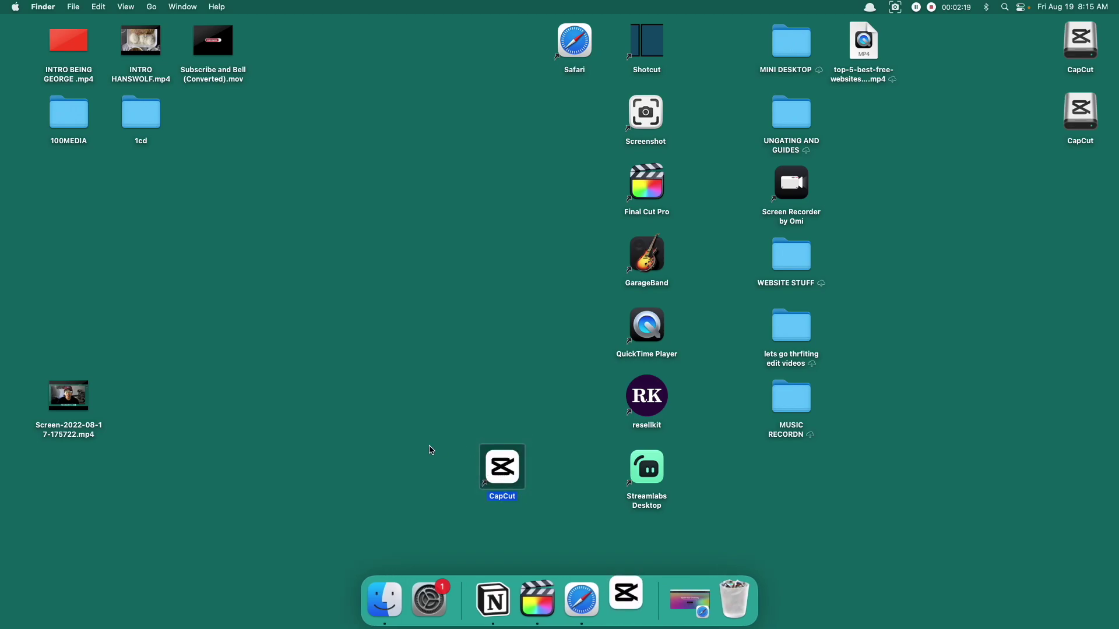
pyautogui.click(598, 260)
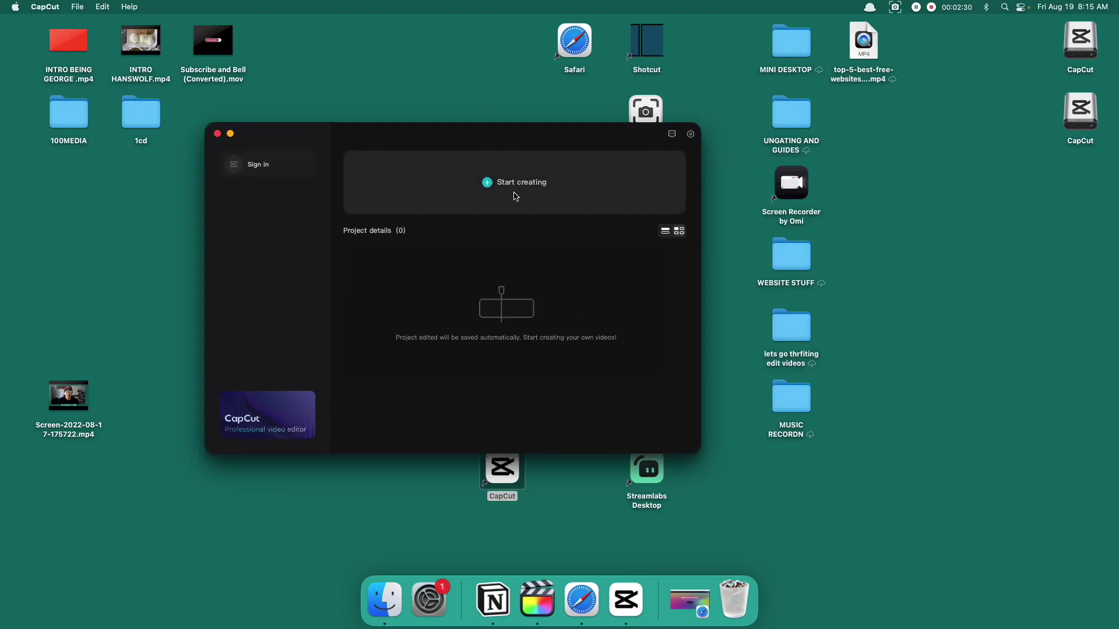
pyautogui.click(506, 188)
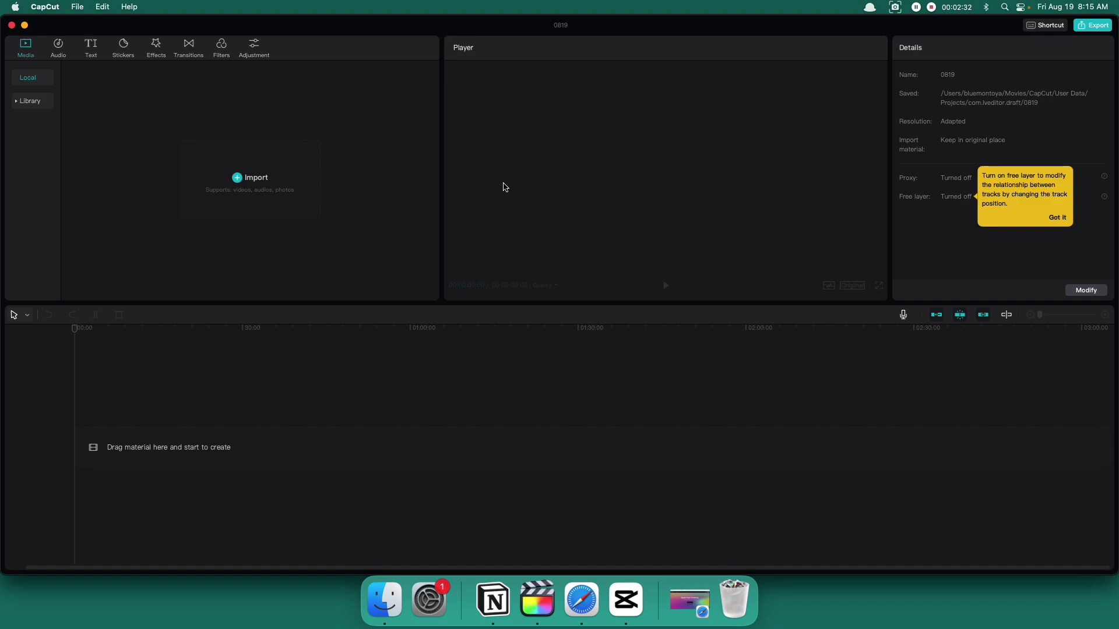
pyautogui.click(1057, 218)
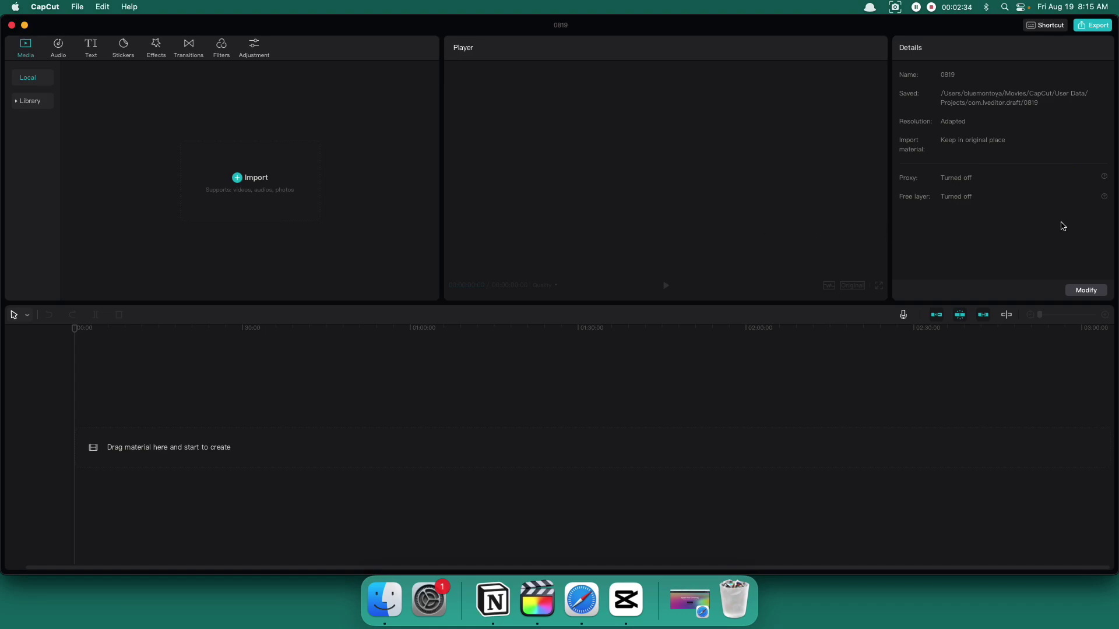
# - Add DJI_0217.MP4 from the 100MEDIA folder inside 1cd to the timeline, moving the editor window aside and back
pyautogui.moveTo(251, 30); pyautogui.dragTo(459, 46)
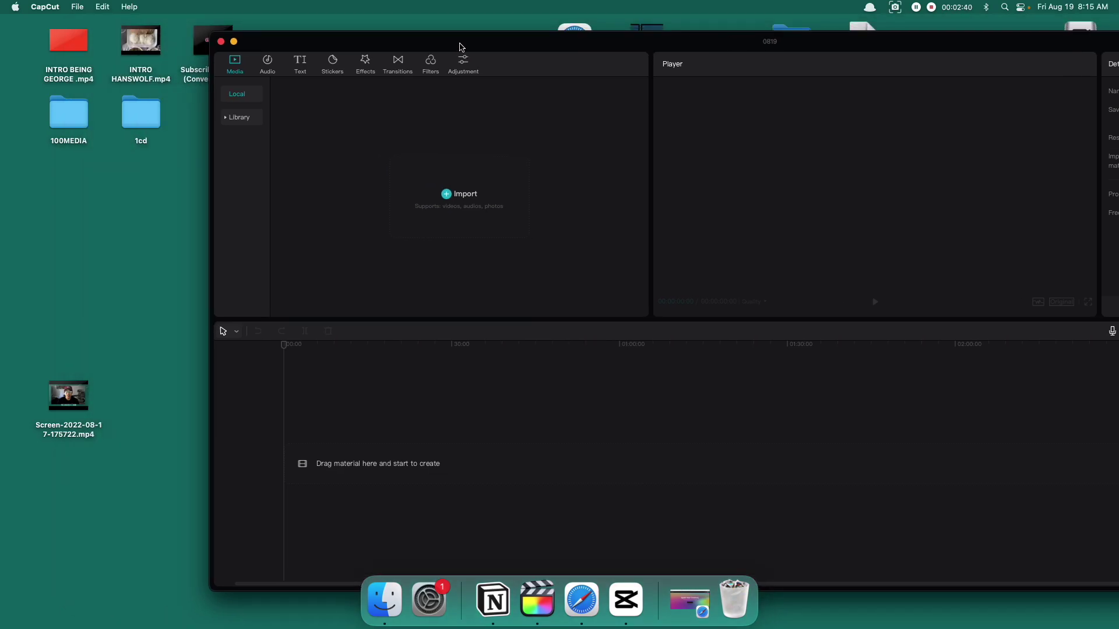
pyautogui.doubleClick(74, 121)
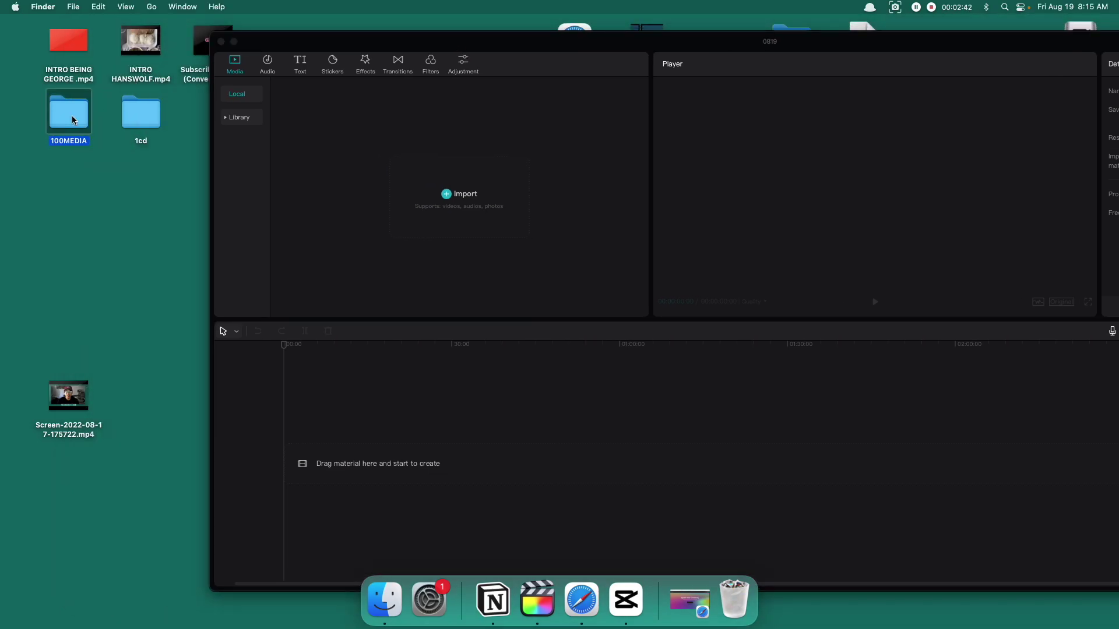
pyautogui.doubleClick(146, 127)
pyautogui.doubleClick(450, 187)
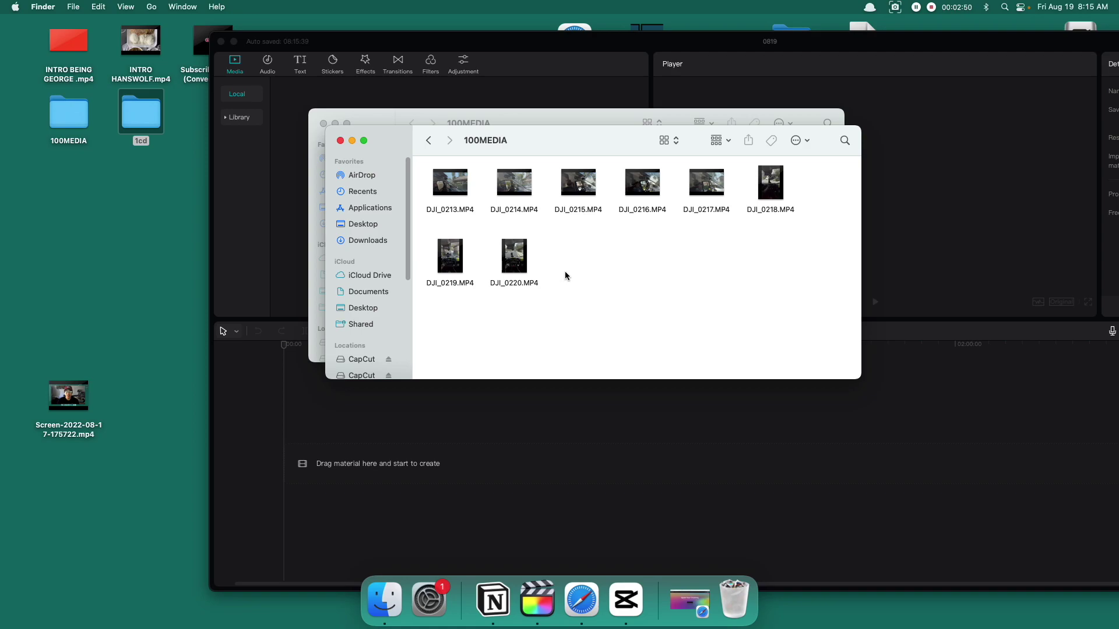
pyautogui.moveTo(706, 182); pyautogui.dragTo(394, 465)
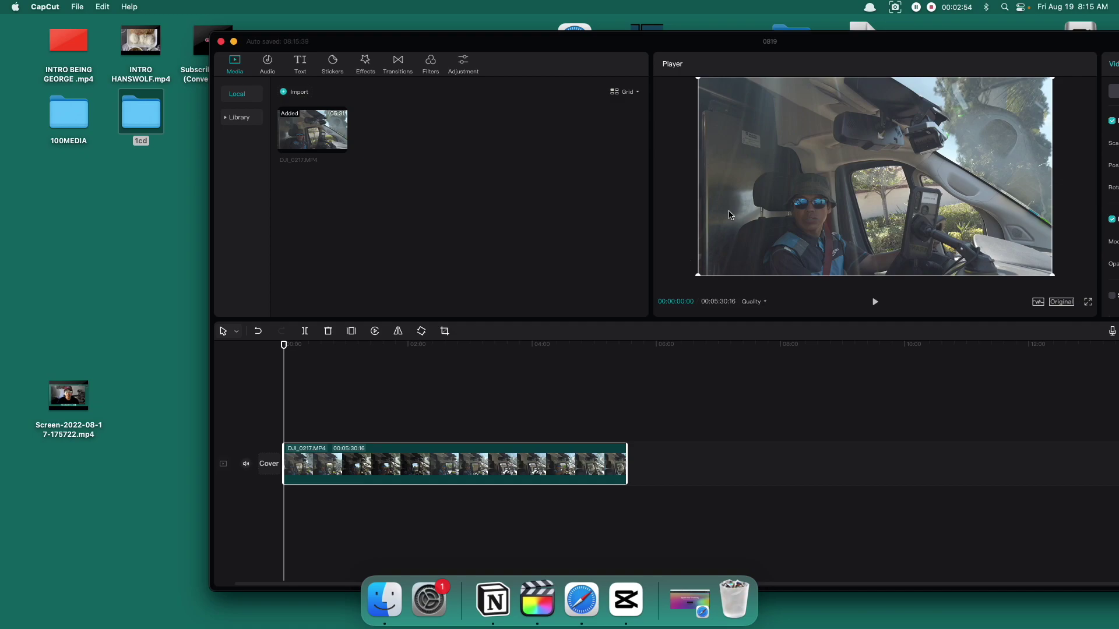
pyautogui.moveTo(617, 47); pyautogui.dragTo(453, 31)
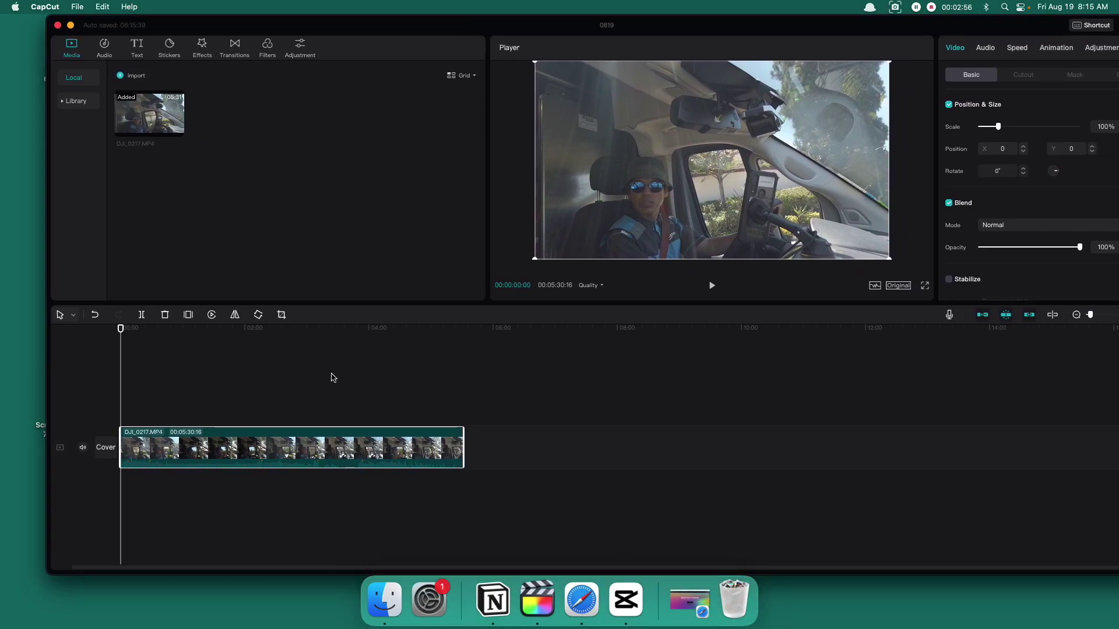
pyautogui.moveTo(370, 16); pyautogui.dragTo(336, 15)
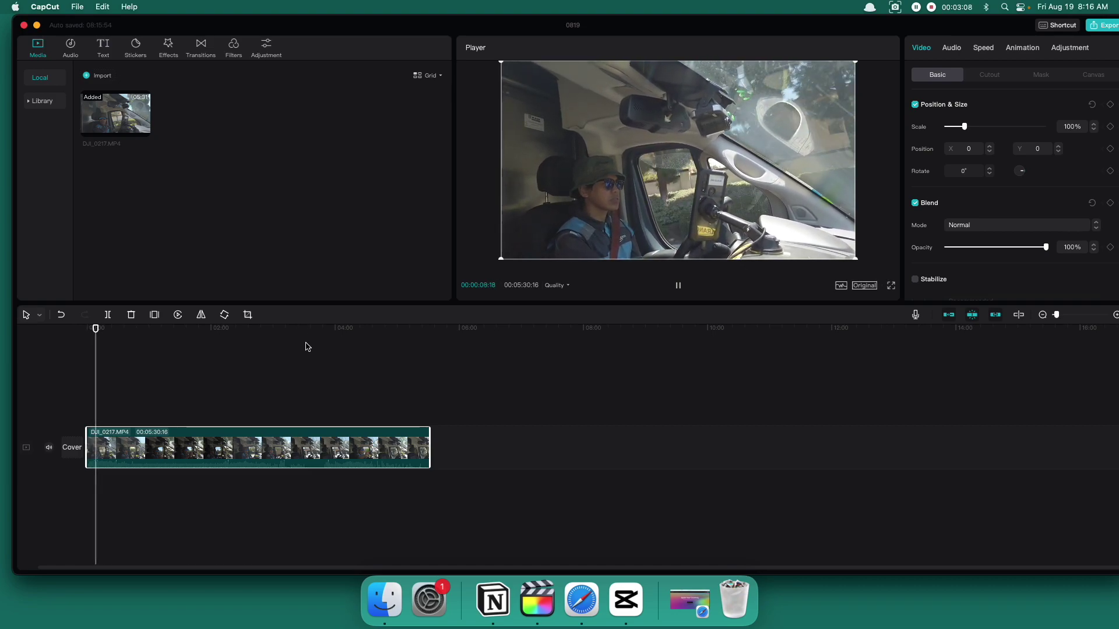
# - Move the playhead to 00:01:17:09 in the clip and pause playback
pyautogui.click(138, 402)
pyautogui.click(167, 409)
pyautogui.press('space')
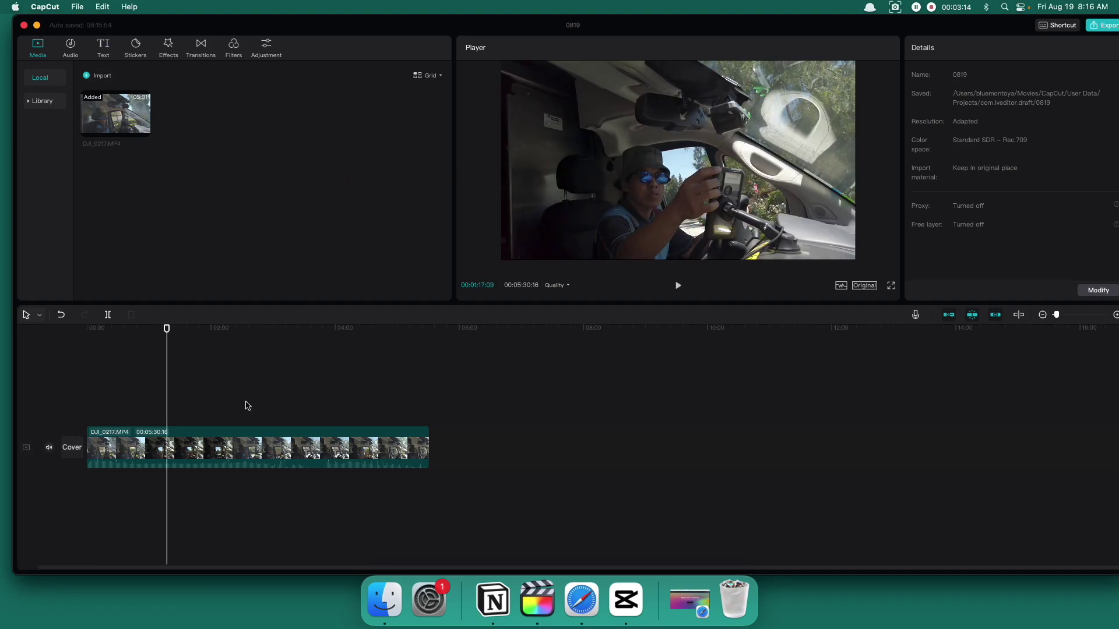
# - Preview trending effects on the clip, including Camera Shake, Motion Blur, Summer Bubbles 1, Soft, Dizzy Butterfly and JVC, and pause the preview
pyautogui.click(242, 434)
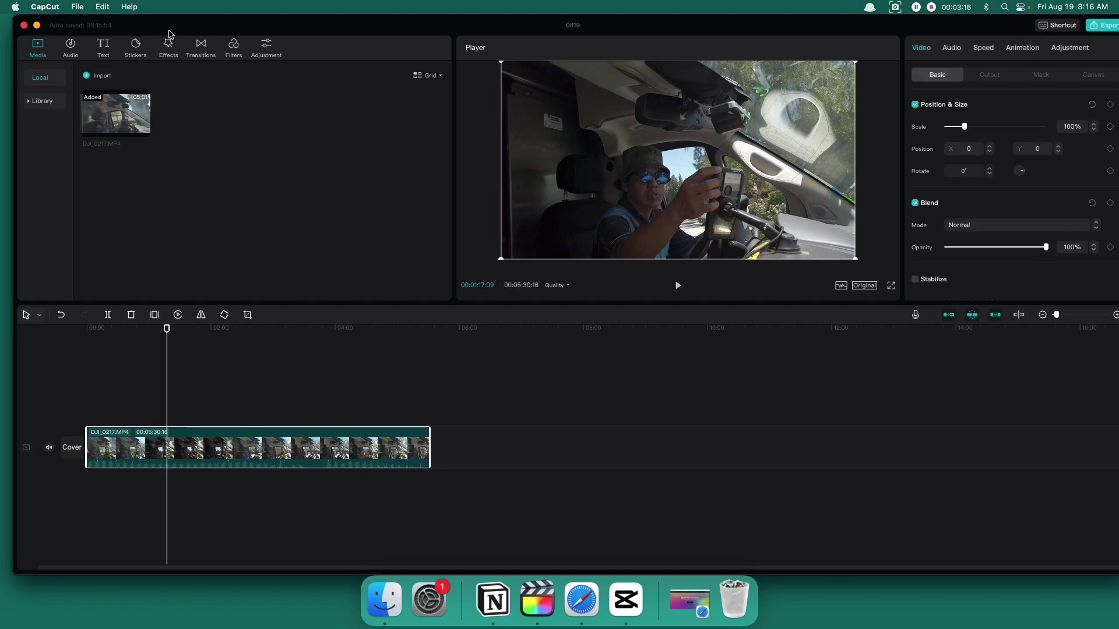
pyautogui.click(168, 49)
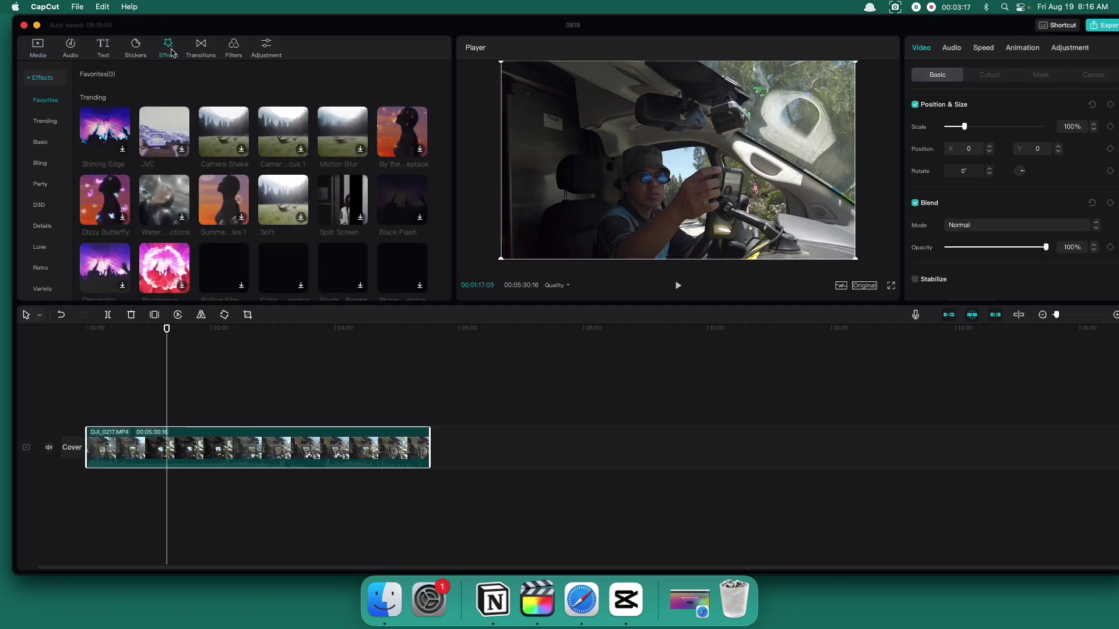
pyautogui.click(211, 128)
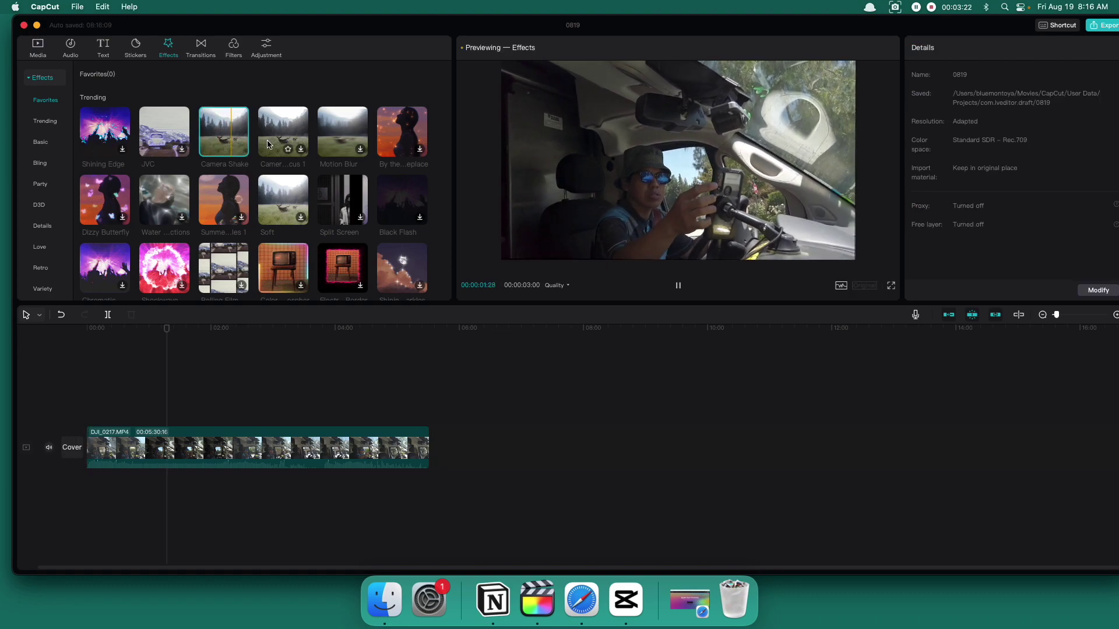
pyautogui.click(339, 134)
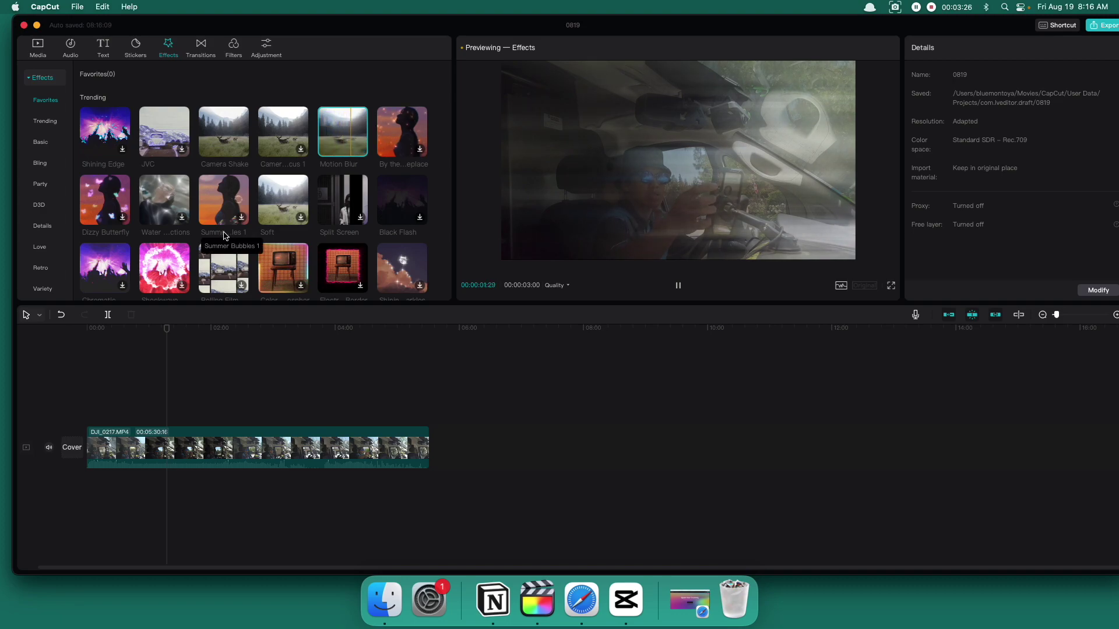
pyautogui.click(230, 200)
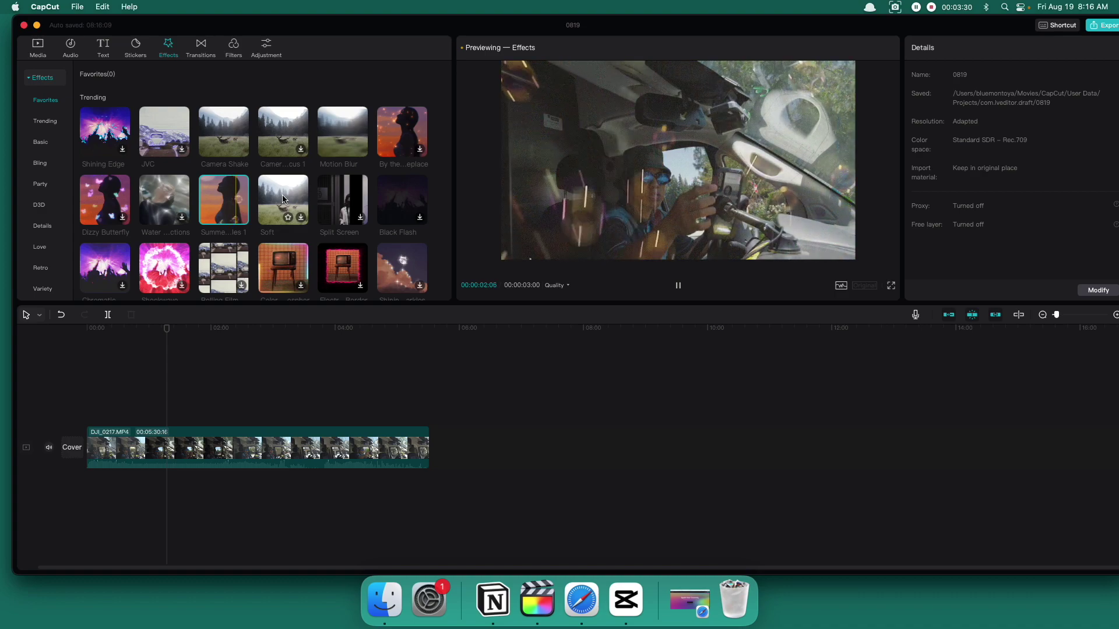
pyautogui.click(283, 200)
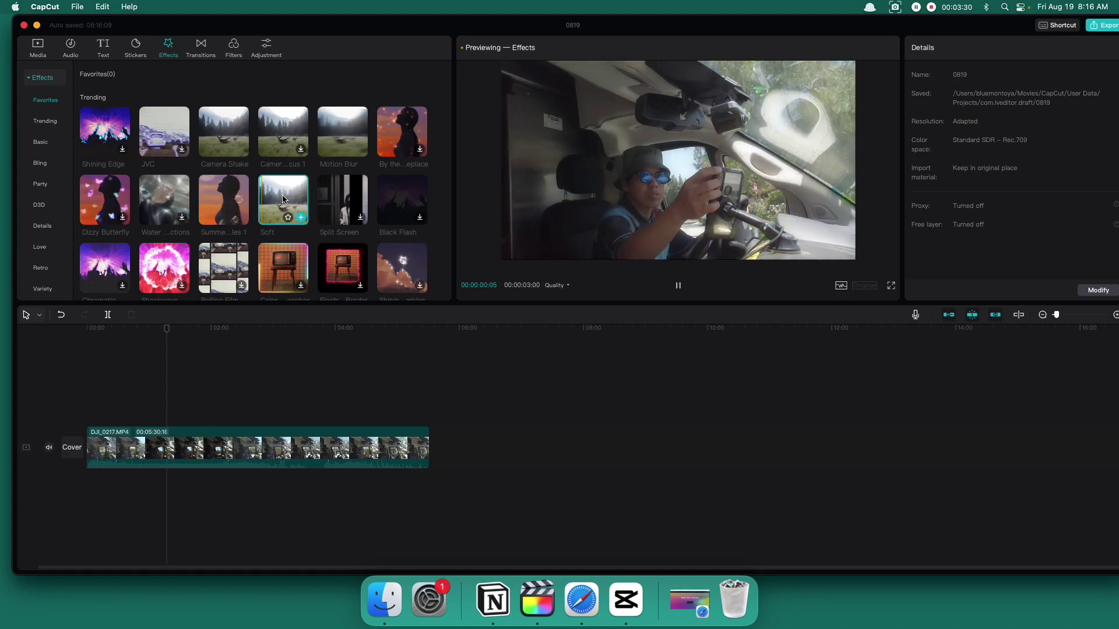
pyautogui.click(287, 256)
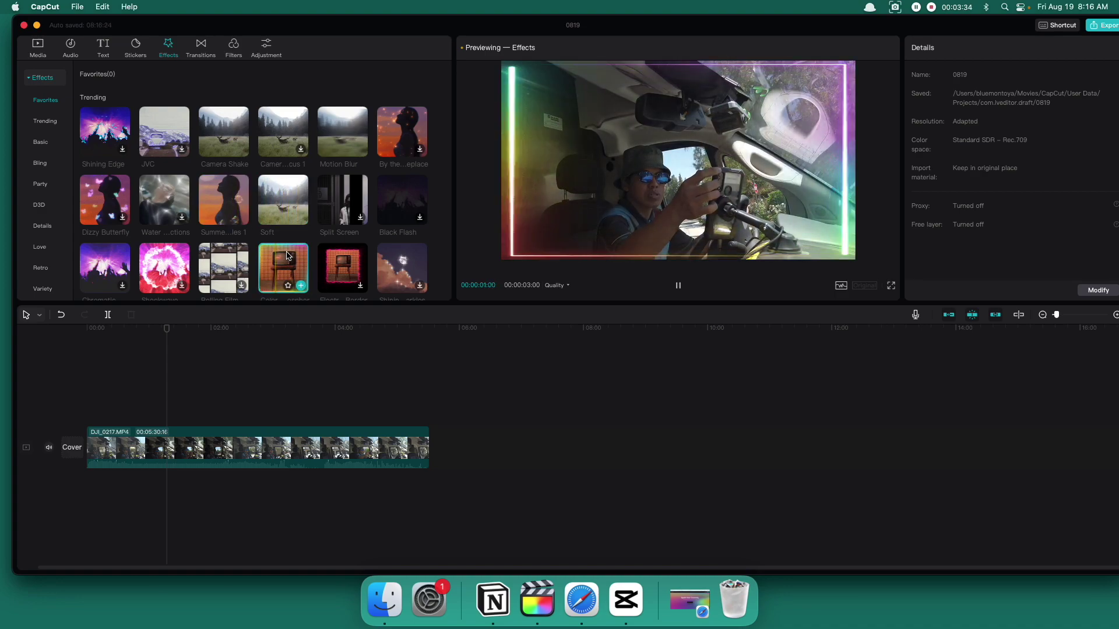
pyautogui.click(162, 261)
pyautogui.click(115, 205)
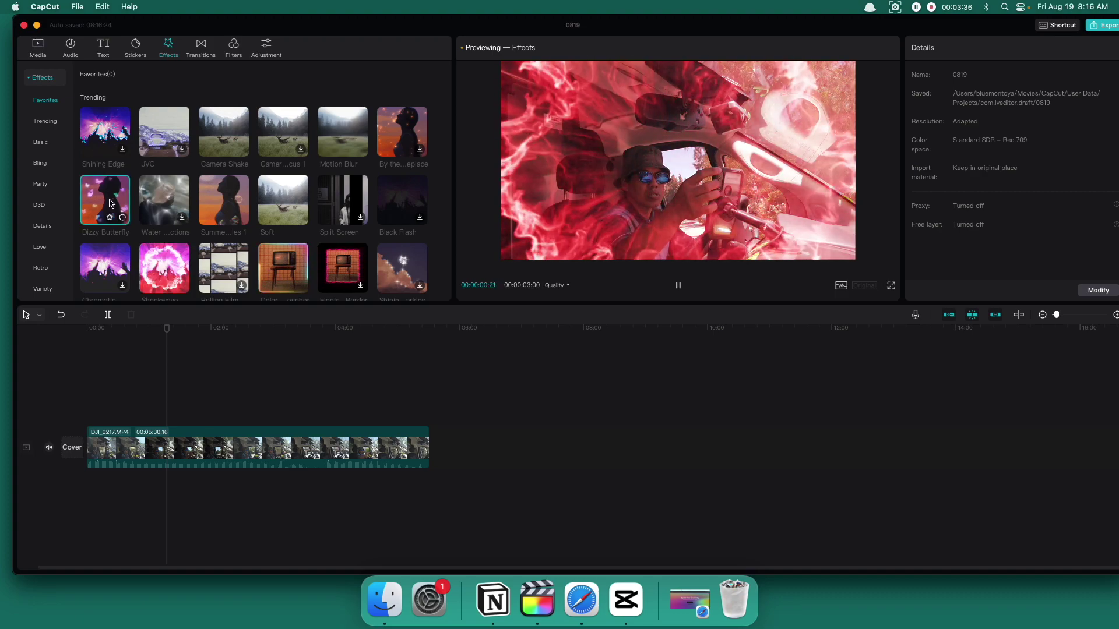
pyautogui.click(159, 119)
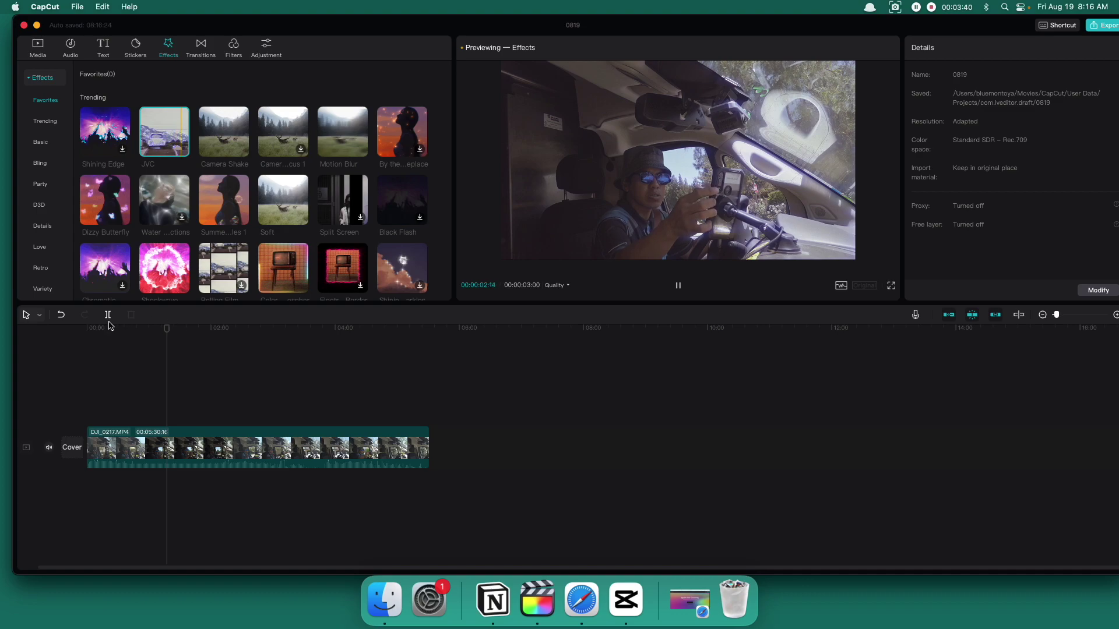
pyautogui.click(678, 287)
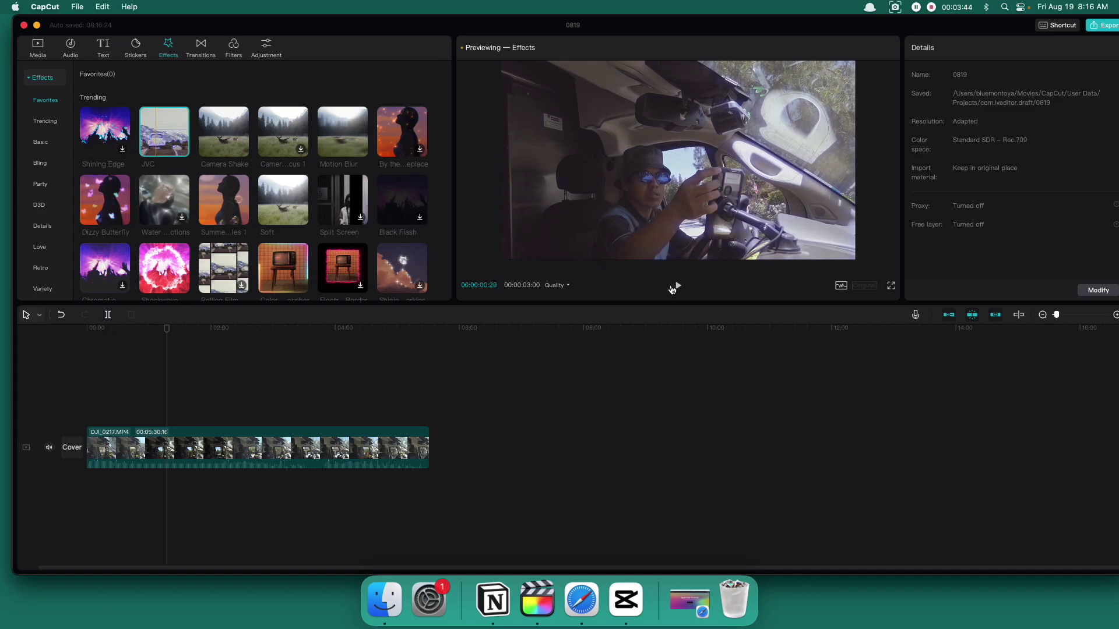
# - Split the DJI_0217.MP4 clip at the playhead and select its second part
pyautogui.click(108, 316)
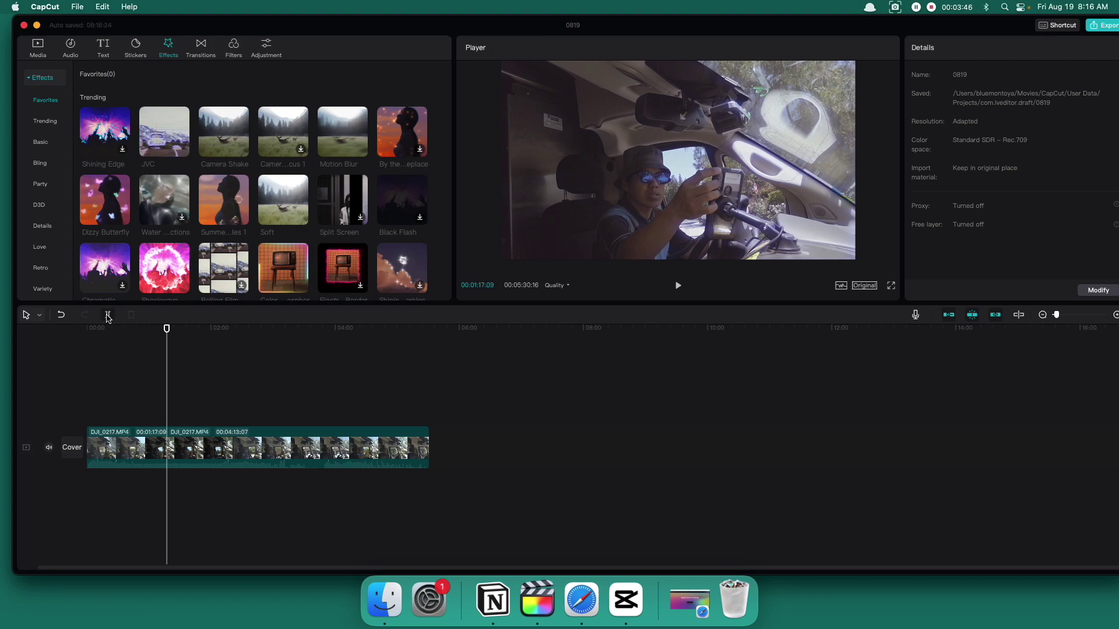
pyautogui.moveTo(214, 438); pyautogui.dragTo(286, 447)
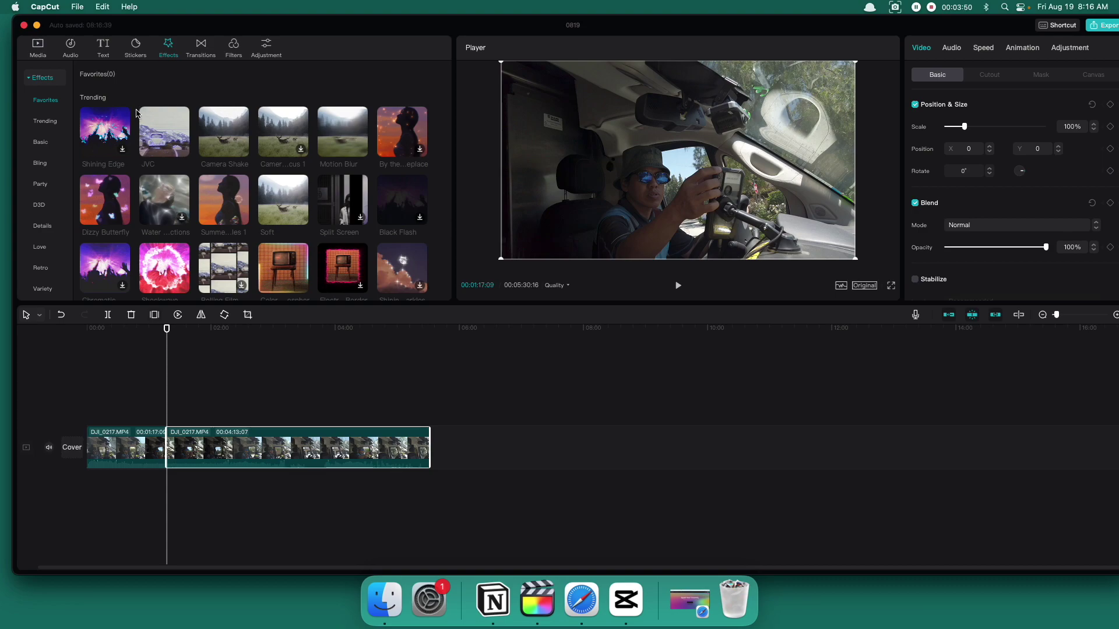
# - Browse the text, audio, media, transition and filter libraries, including the Food and Nature filters
pyautogui.click(103, 47)
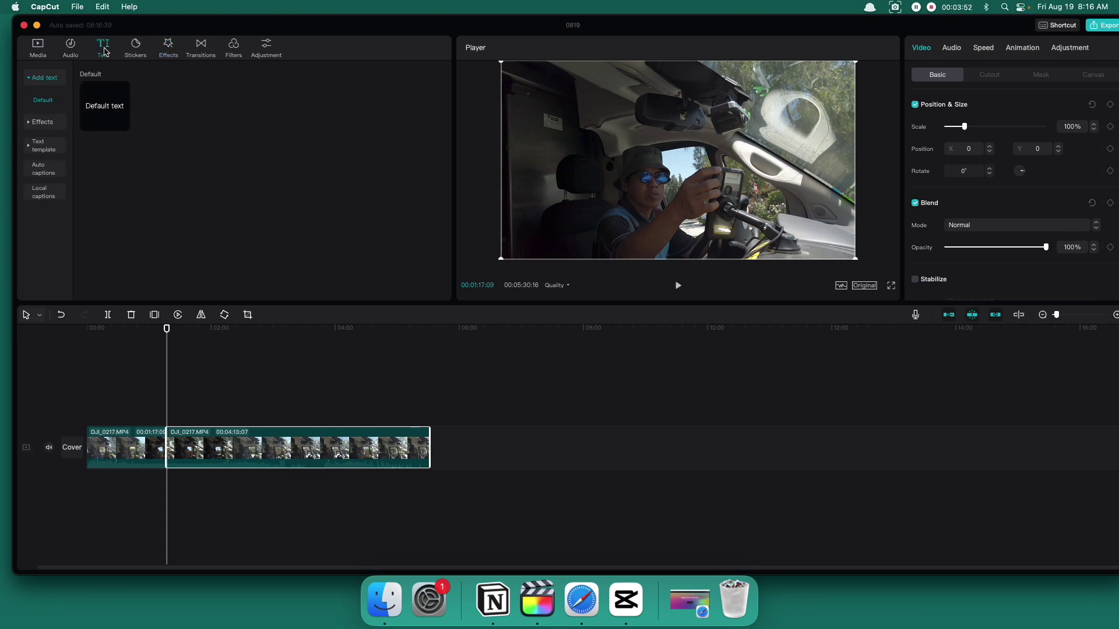
pyautogui.click(71, 49)
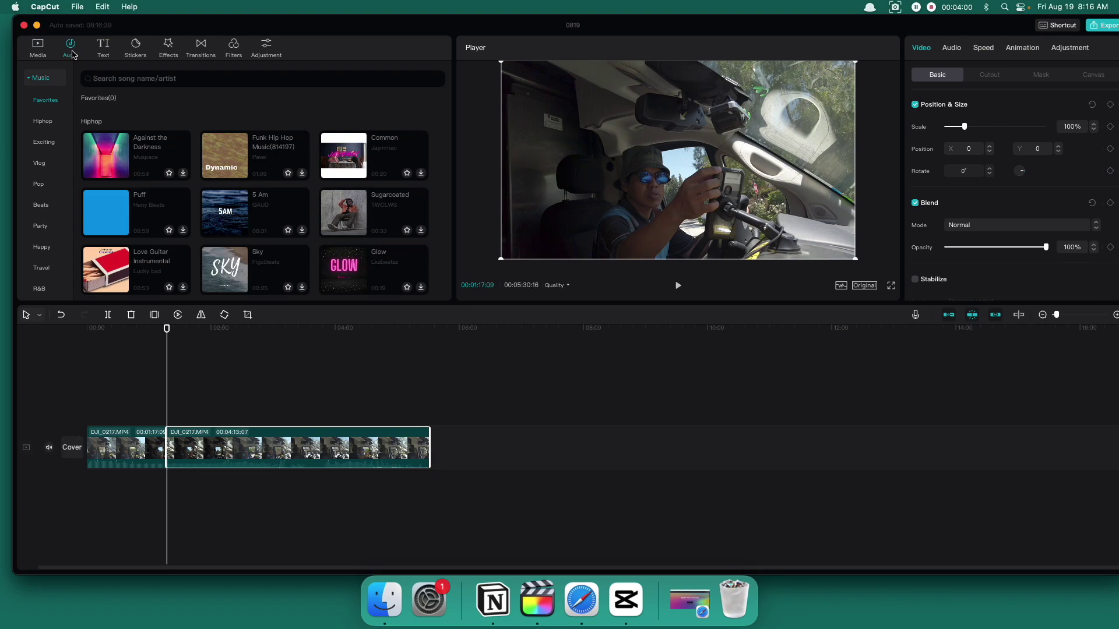
pyautogui.click(34, 53)
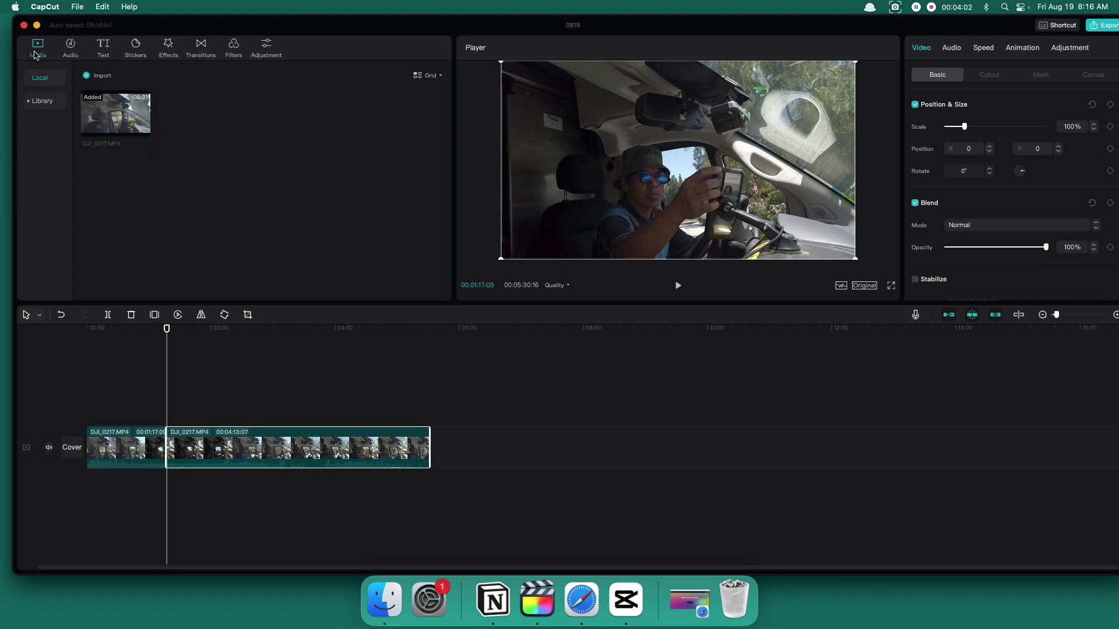
pyautogui.click(199, 52)
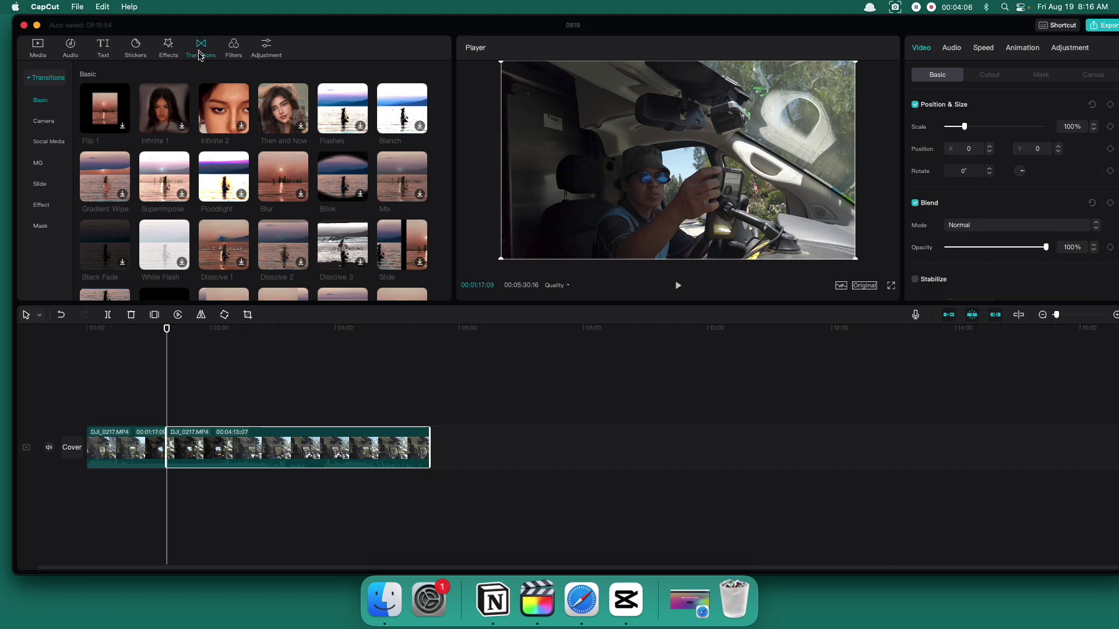
pyautogui.scroll(-15, 216, 170)
pyautogui.scroll(-10, 216, 171)
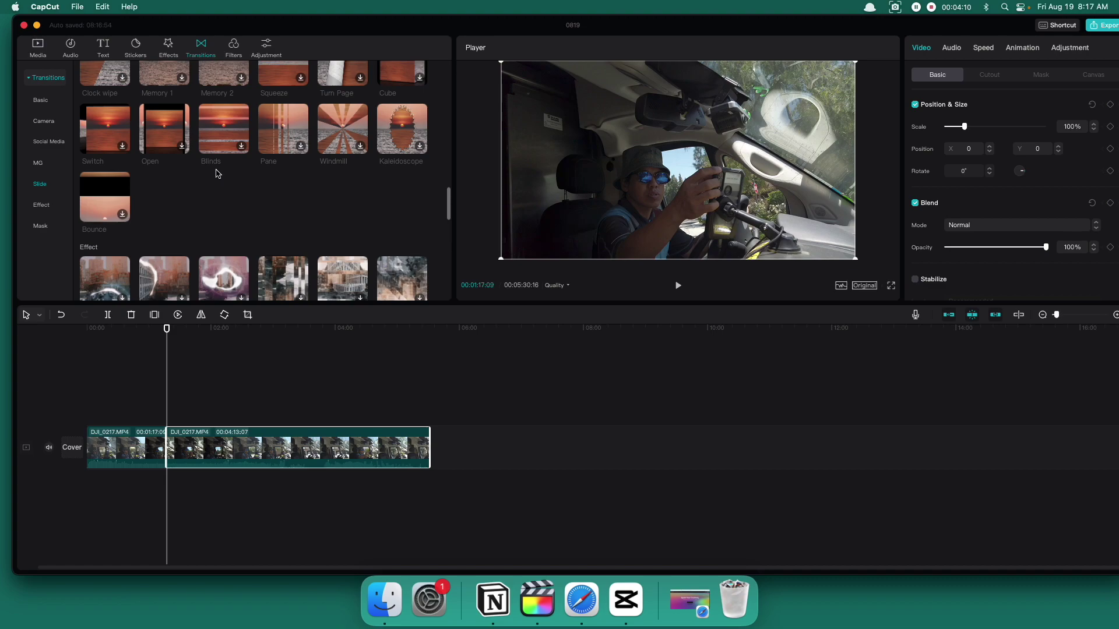
pyautogui.scroll(8, 216, 172)
pyautogui.click(235, 47)
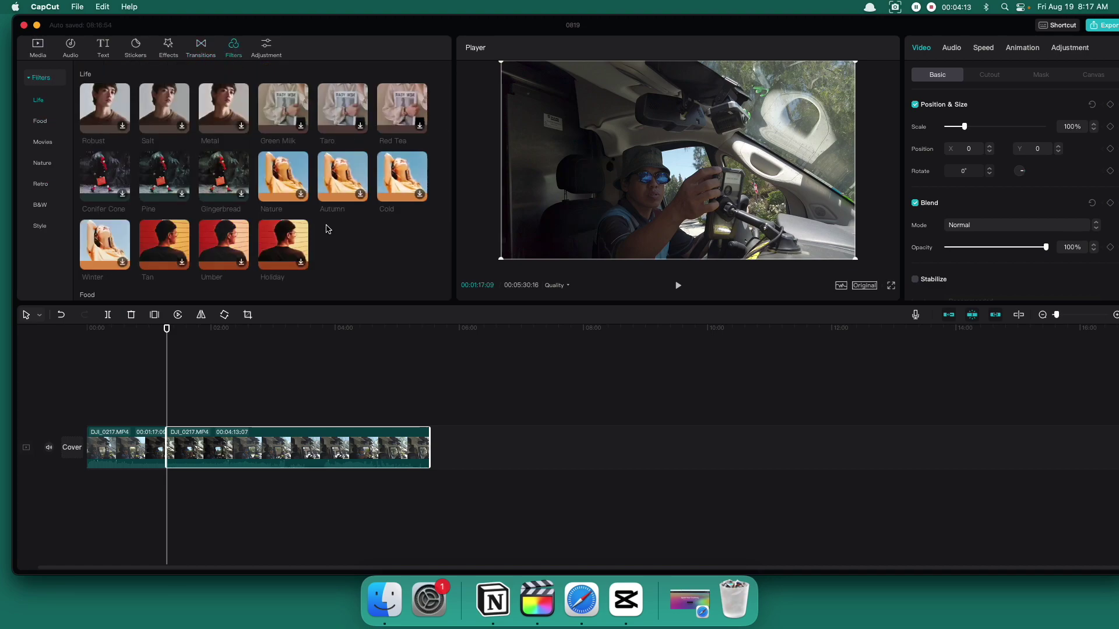
pyautogui.click(42, 122)
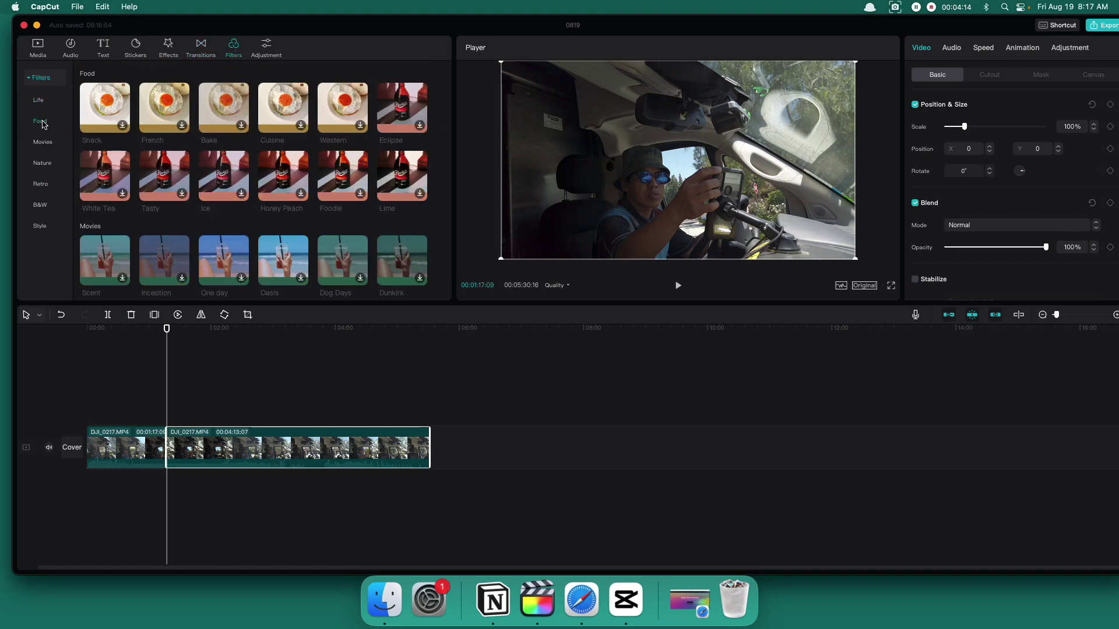
pyautogui.click(43, 165)
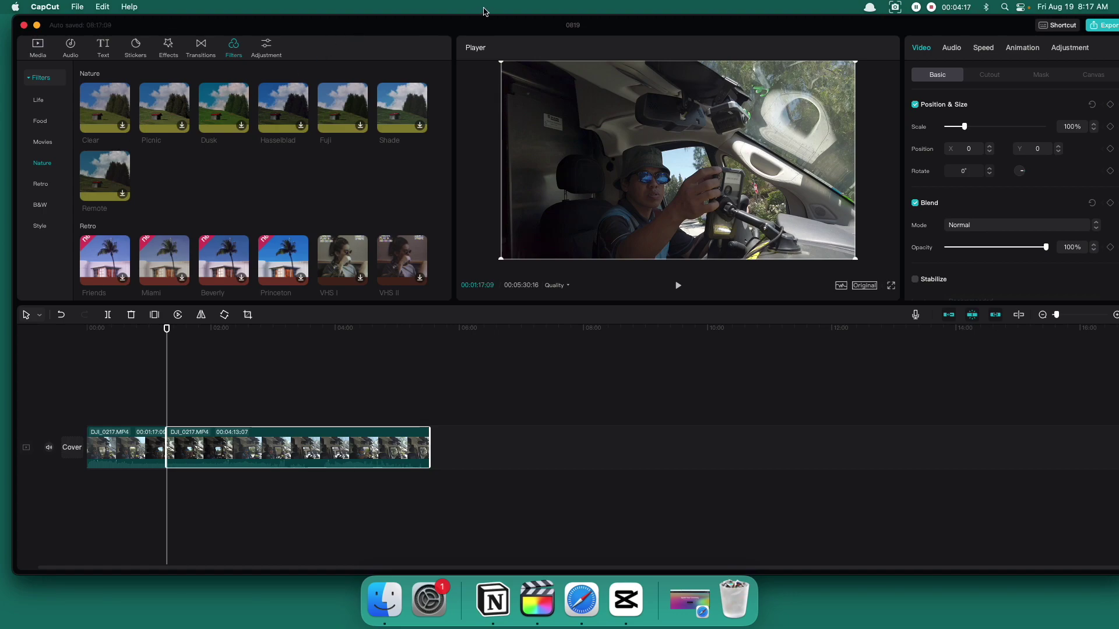
# - Set the speed of the second clip part to 3.0x and preview its playback, shifting the editor window to expose all settings
pyautogui.moveTo(477, 27); pyautogui.dragTo(454, 22)
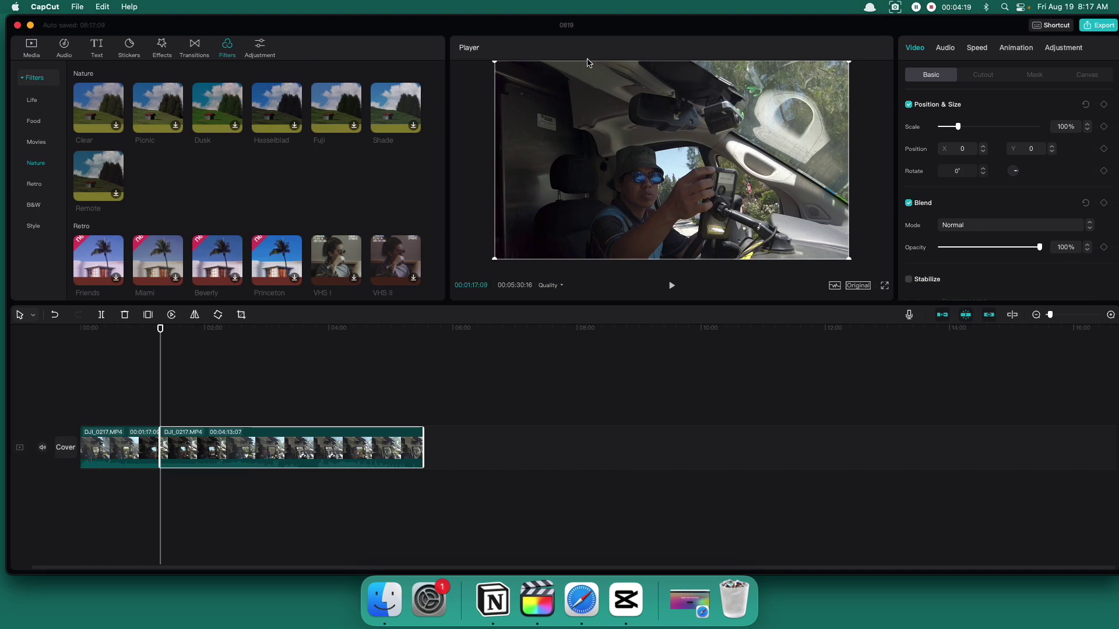
pyautogui.click(970, 51)
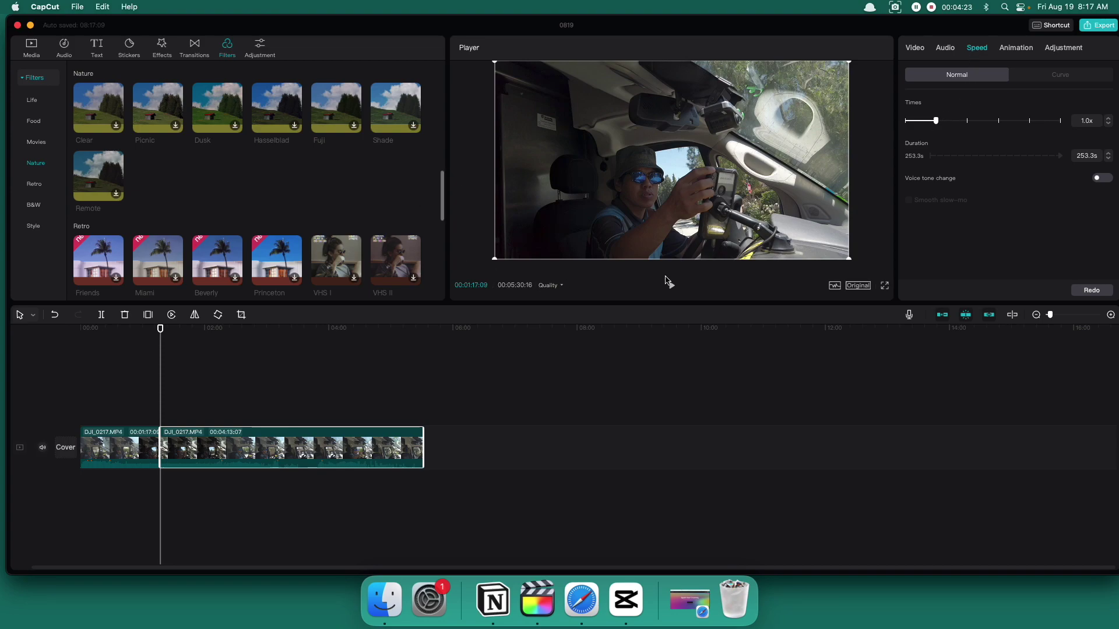
pyautogui.click(672, 285)
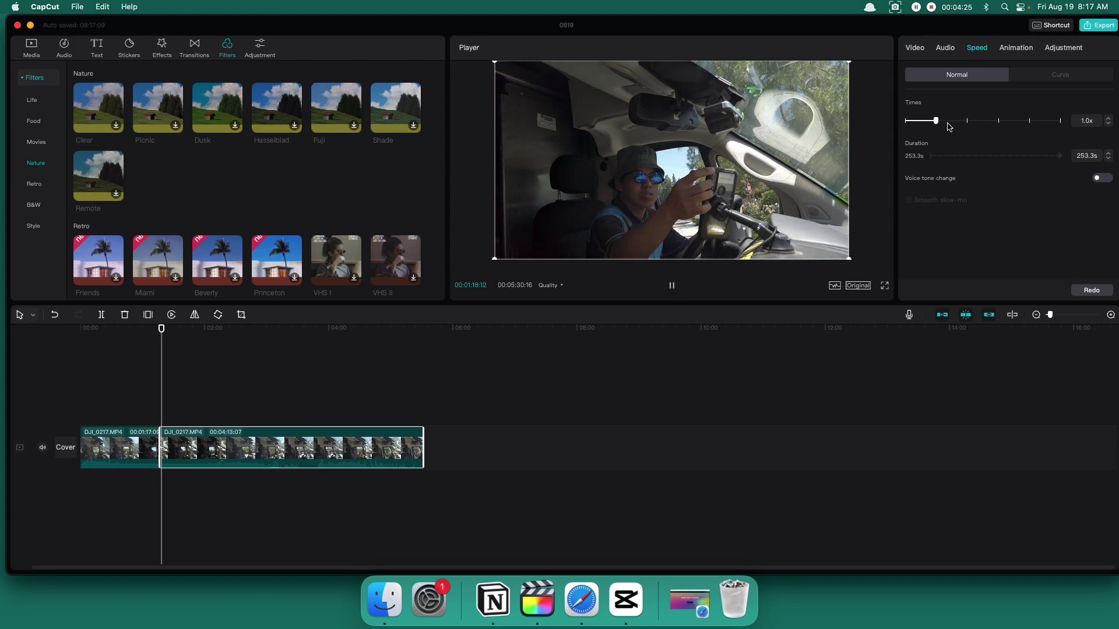
pyautogui.moveTo(936, 121); pyautogui.dragTo(978, 121)
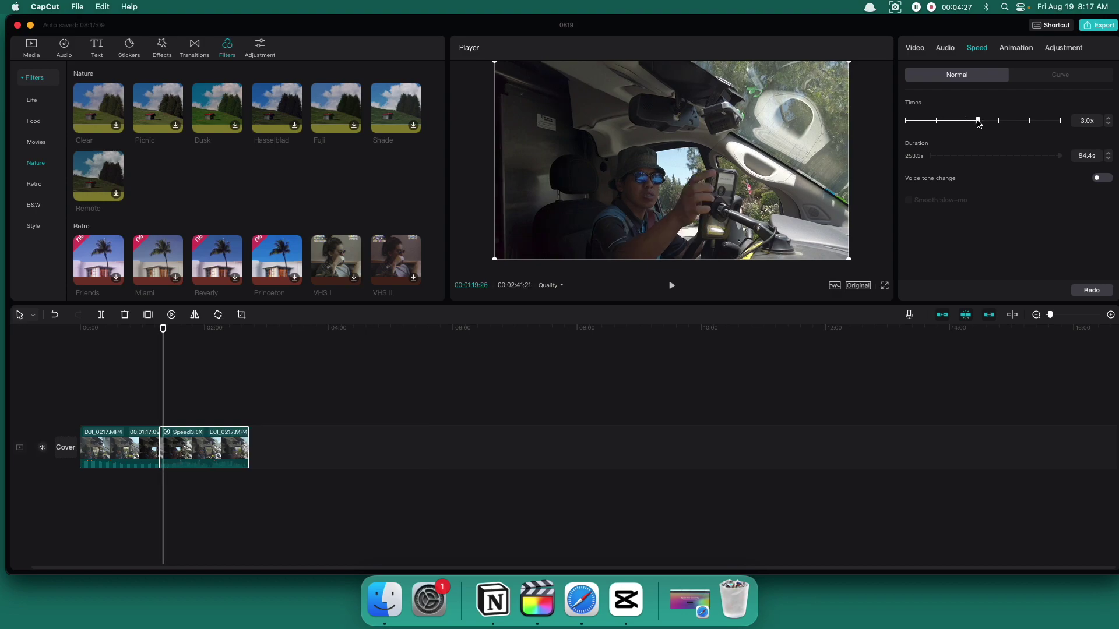
pyautogui.click(671, 286)
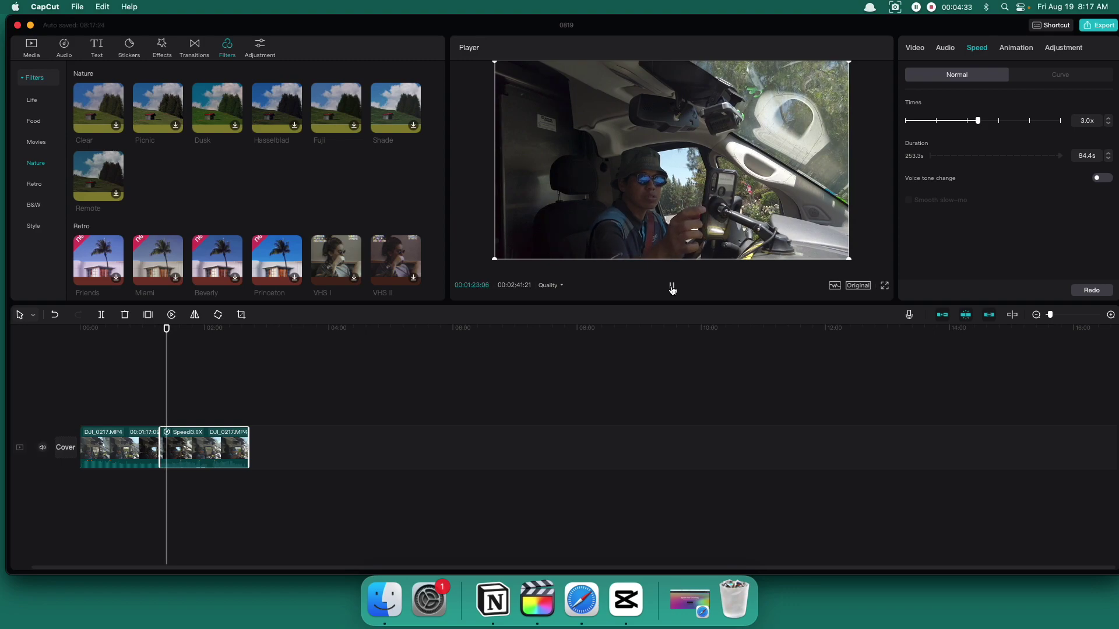
pyautogui.click(671, 286)
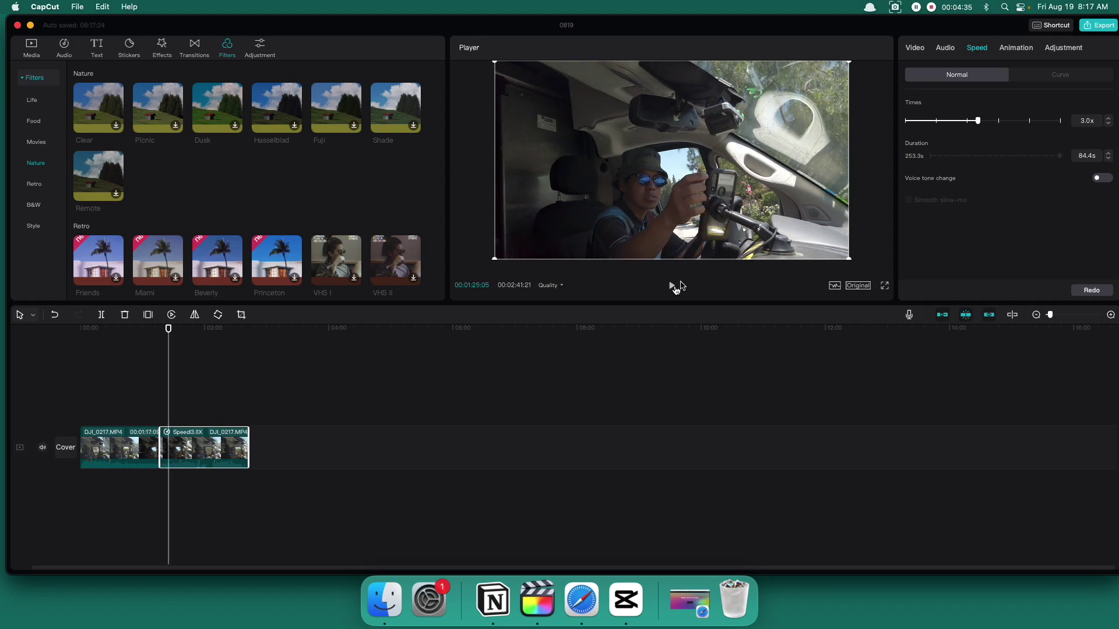
# - Try Shake 2, settle on Shake 3 as the second clip part's In animation, and open its adjustment settings
pyautogui.click(1012, 49)
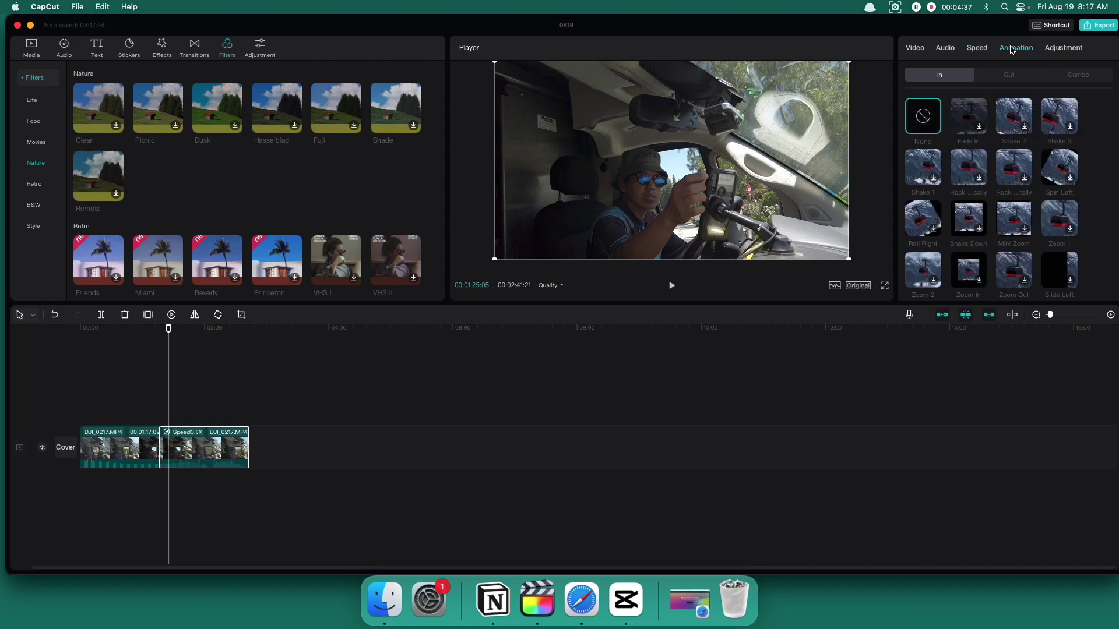
pyautogui.click(1012, 114)
pyautogui.click(1056, 117)
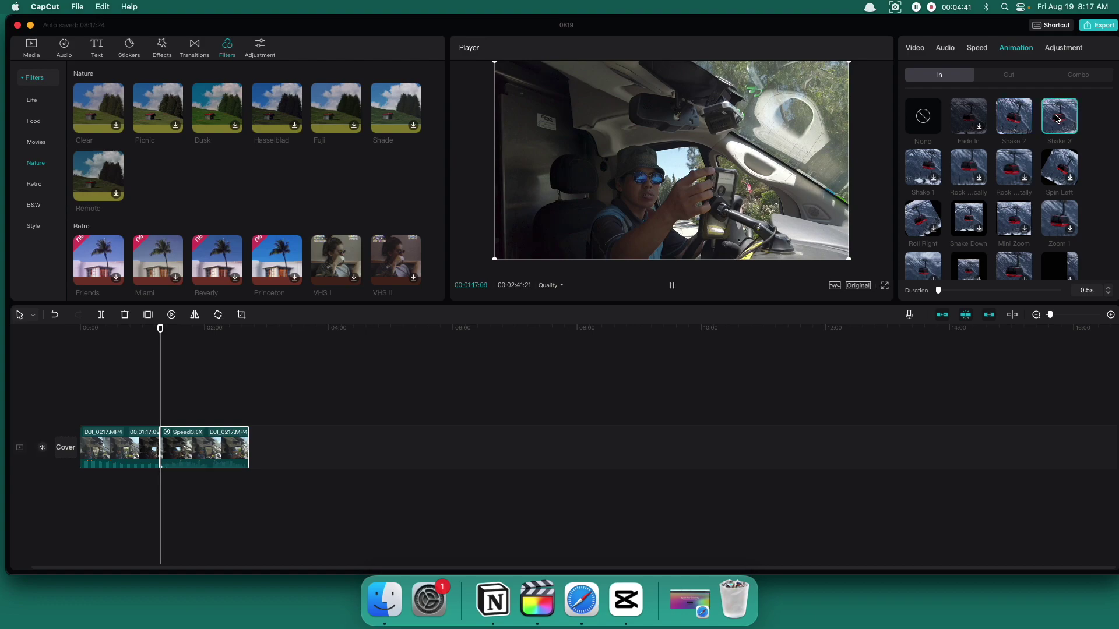
pyautogui.click(1054, 53)
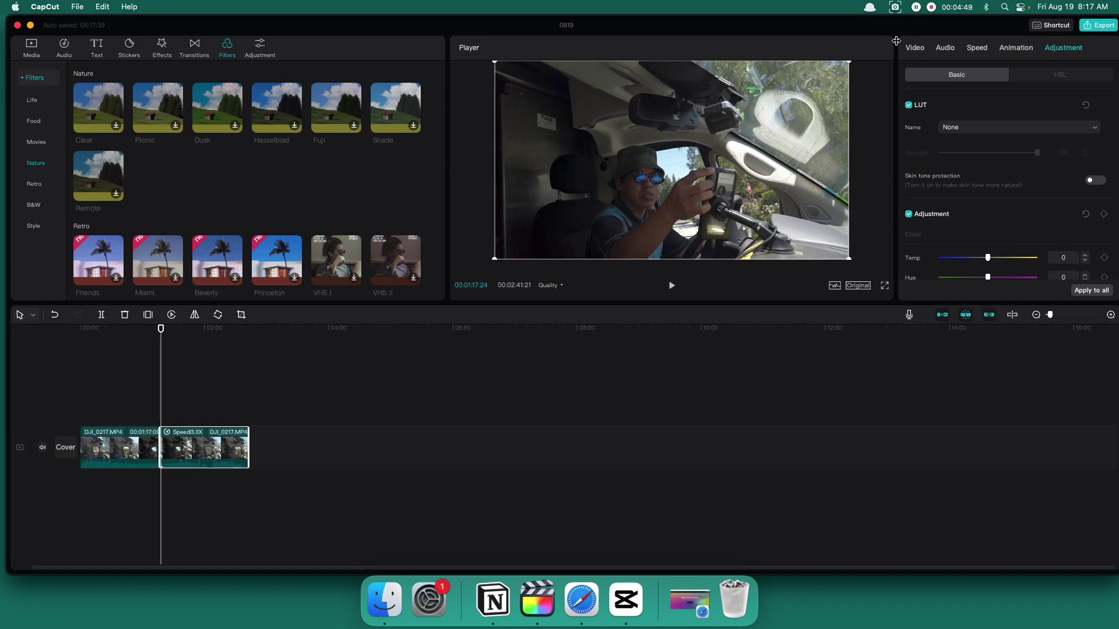
pyautogui.hotkey('ctrl', 'Up')
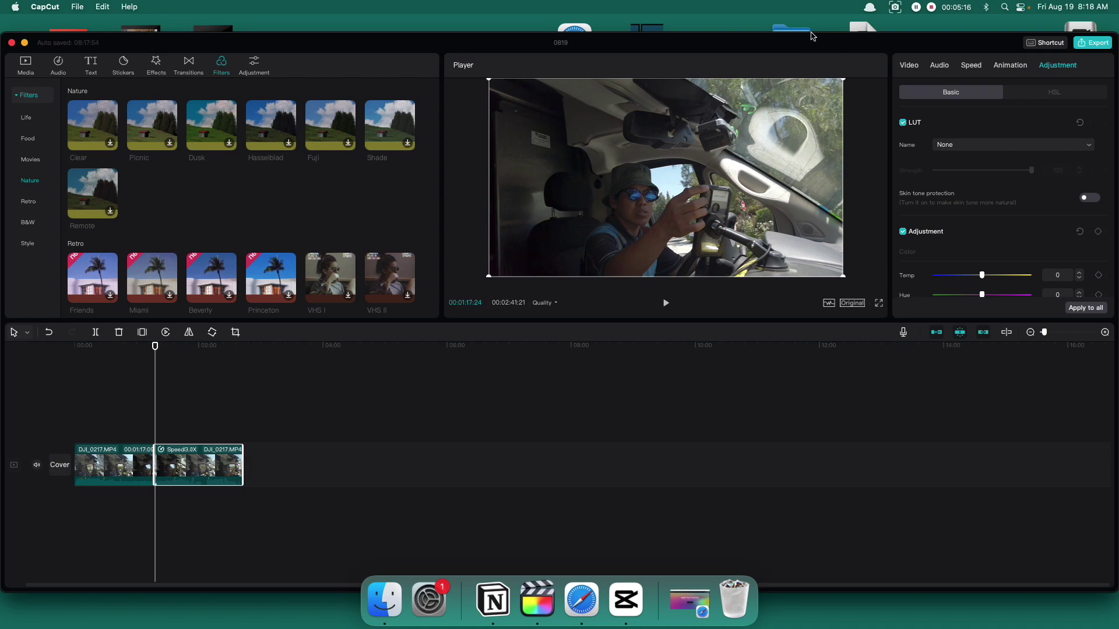
pyautogui.moveTo(811, 44); pyautogui.dragTo(809, 46)
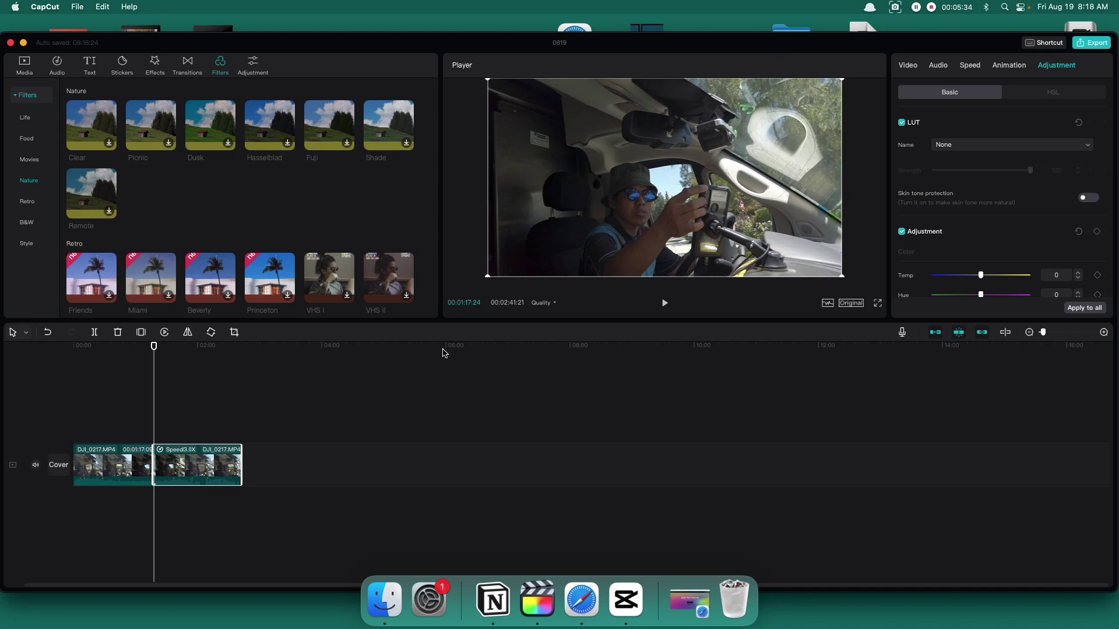
# - Preview the sped-up part, return the playhead to the beginning of the timeline, and play the first part before pausing
pyautogui.press('space')
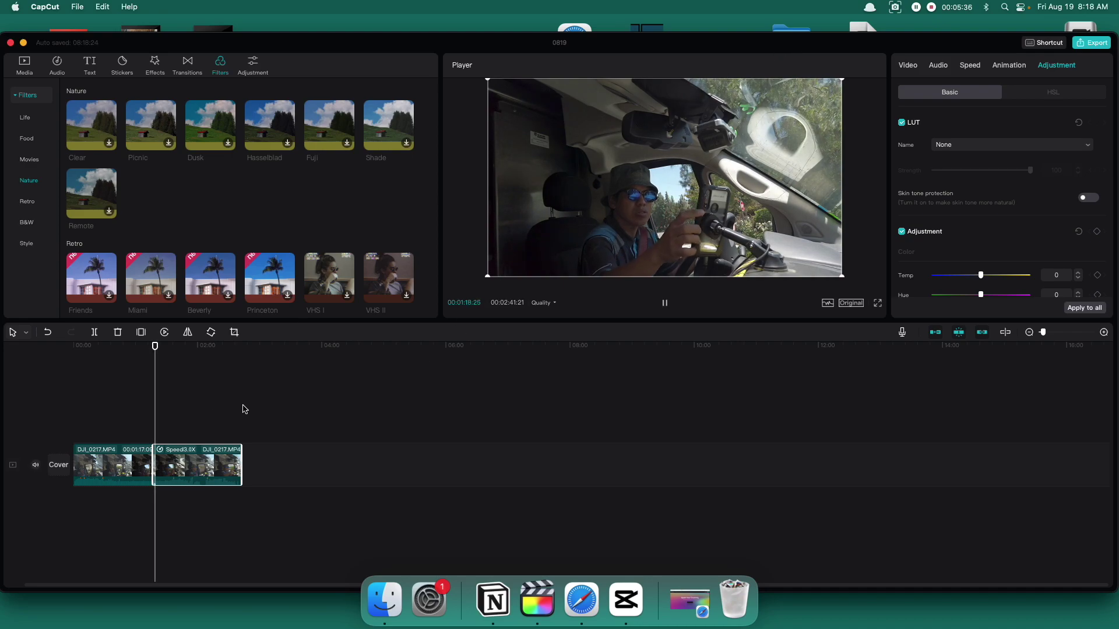
pyautogui.click(120, 422)
pyautogui.press('space')
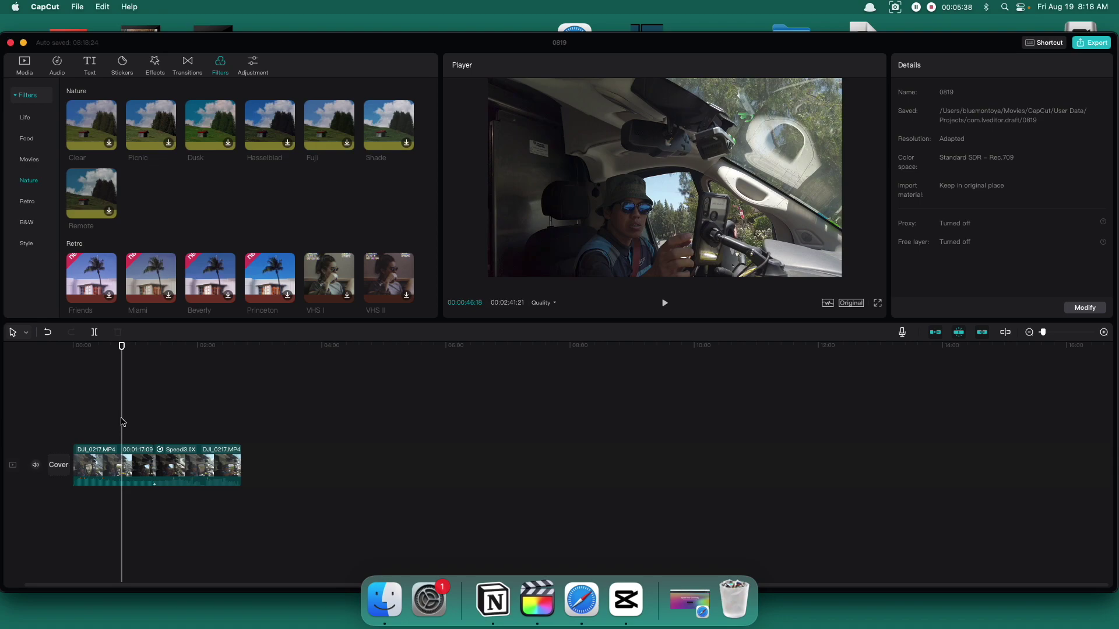
pyautogui.click(108, 423)
pyautogui.click(92, 421)
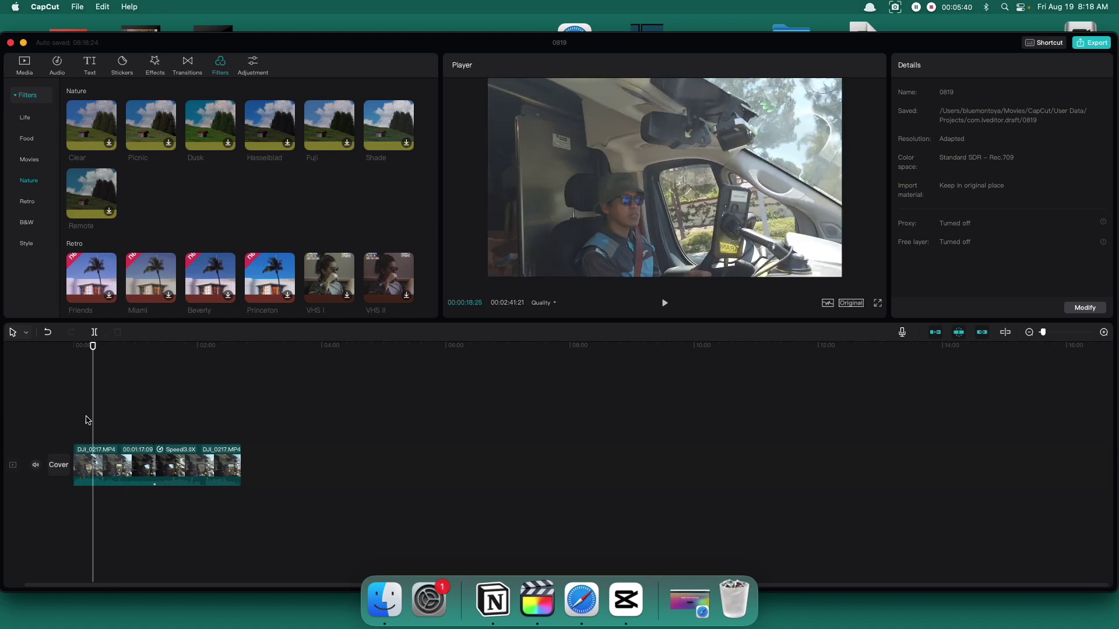
pyautogui.click(75, 415)
pyautogui.press('space')
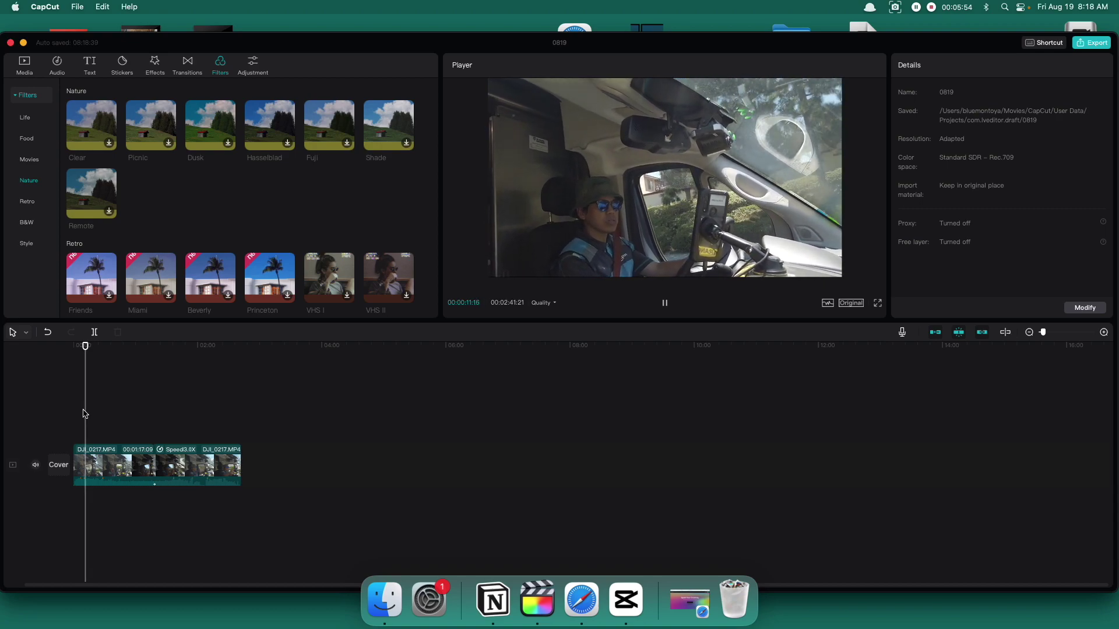
pyautogui.press('space')
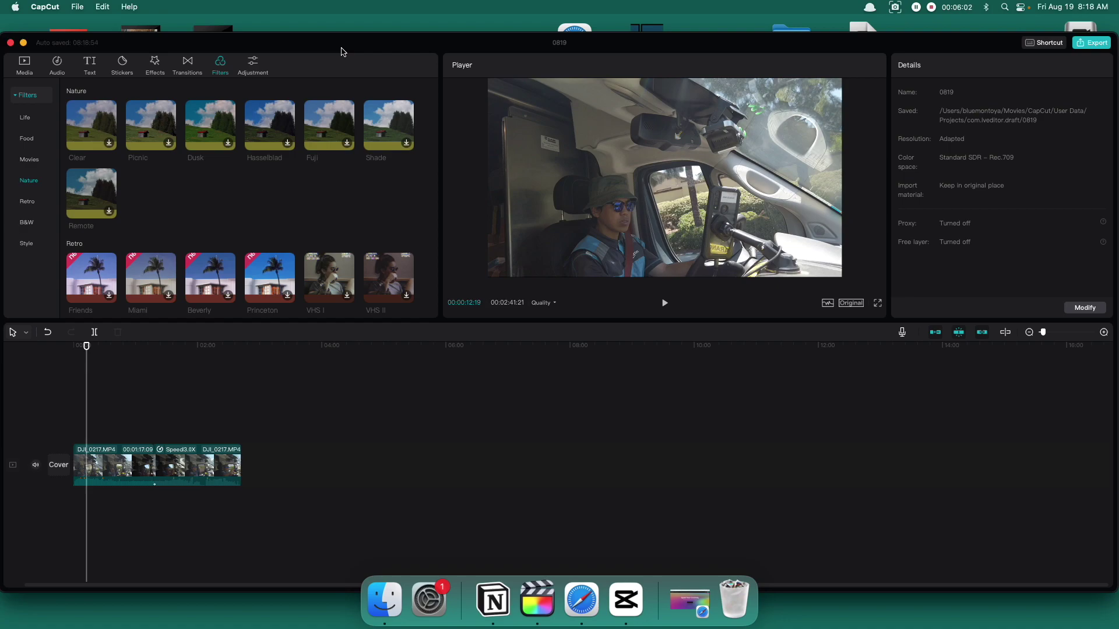
pyautogui.moveTo(341, 51); pyautogui.dragTo(379, 49)
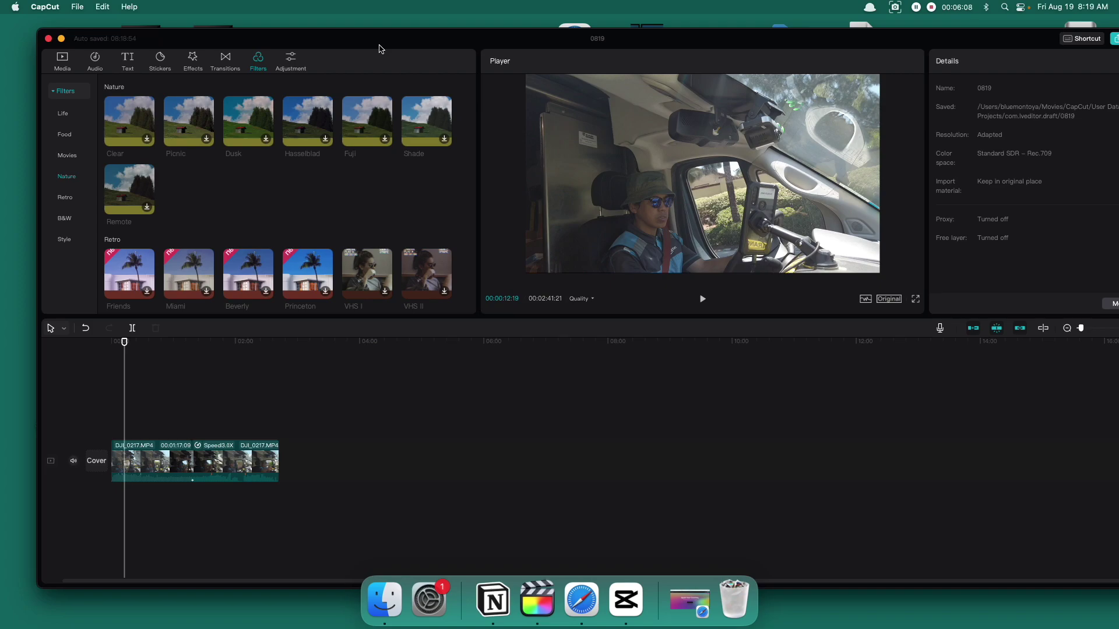
pyautogui.moveTo(382, 49); pyautogui.dragTo(369, 40)
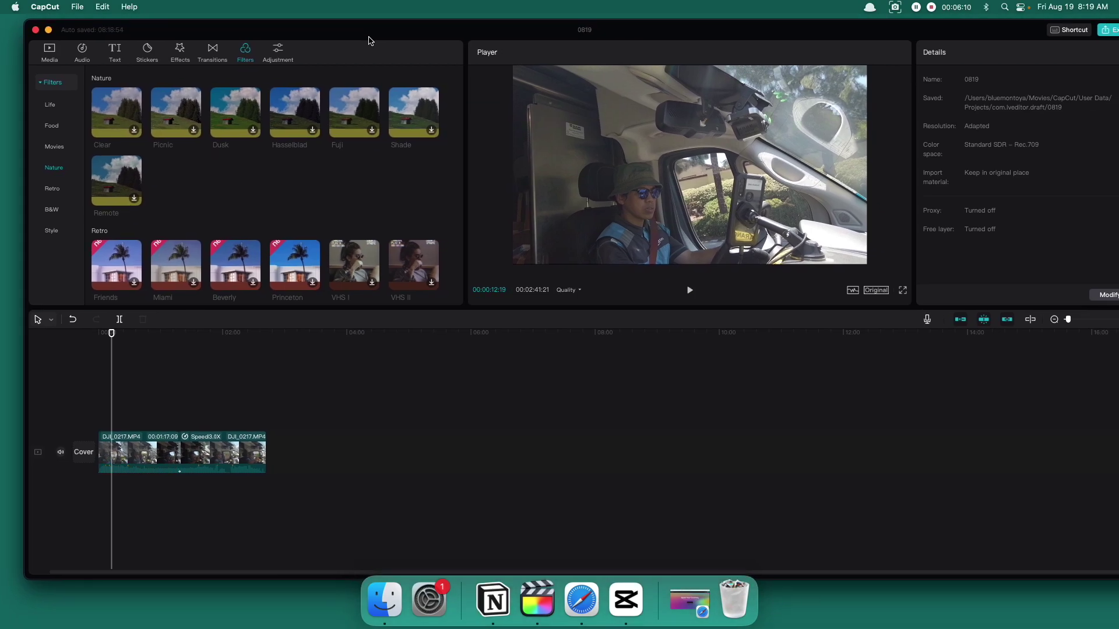